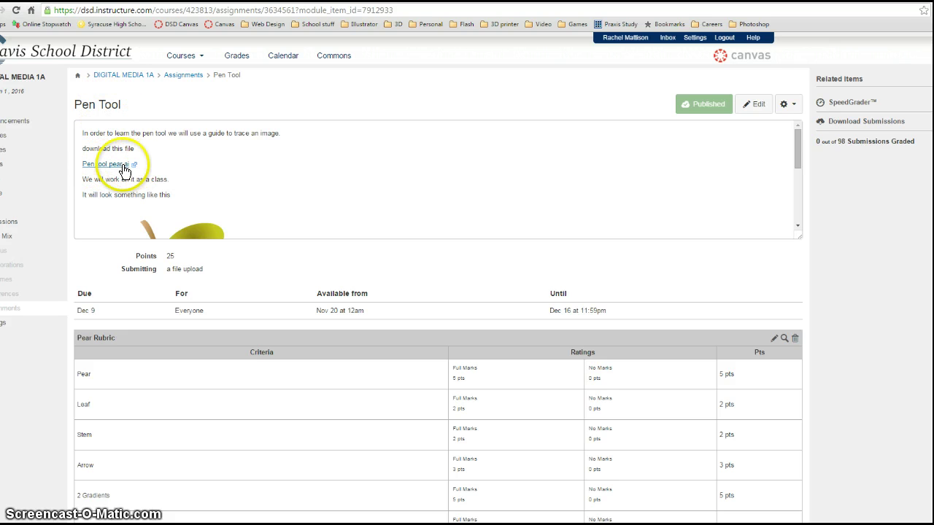
# Download the Pen tool pear.ai file from the assignment page and open it in Adobe Illustrator.
pyautogui.click(110, 172)
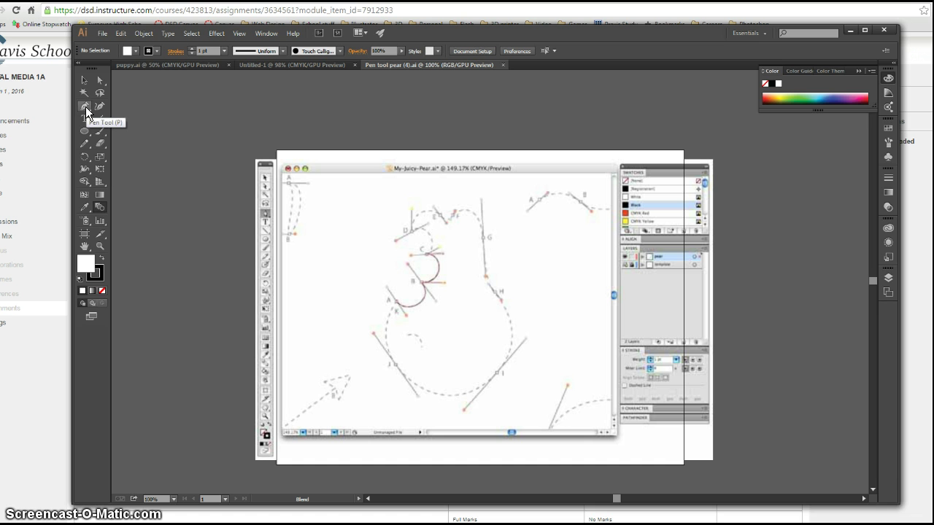
# Draw a closed, curved teardrop practice shape with the Pen tool beside the pear template, and lengthen its bottom anchor's direction handle.
pyautogui.click(85, 107)
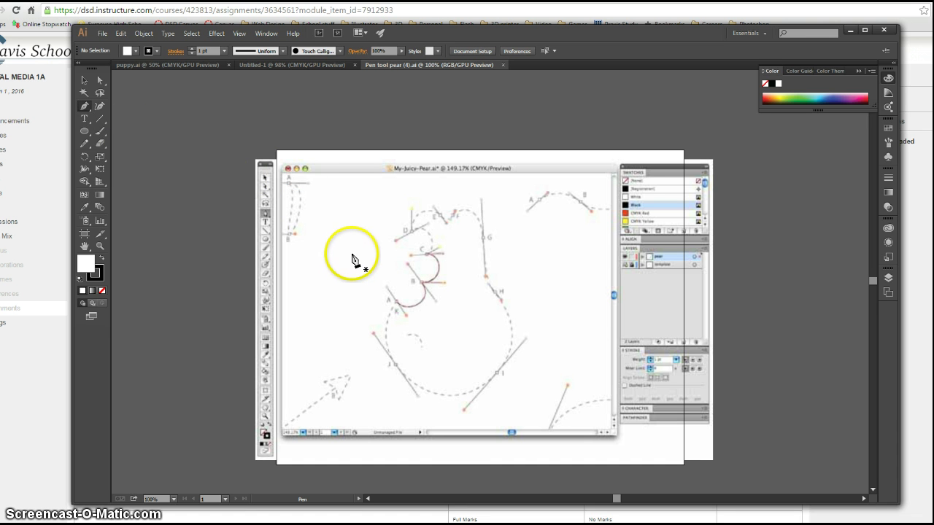
pyautogui.click(337, 203)
pyautogui.moveTo(338, 212); pyautogui.dragTo(338, 204)
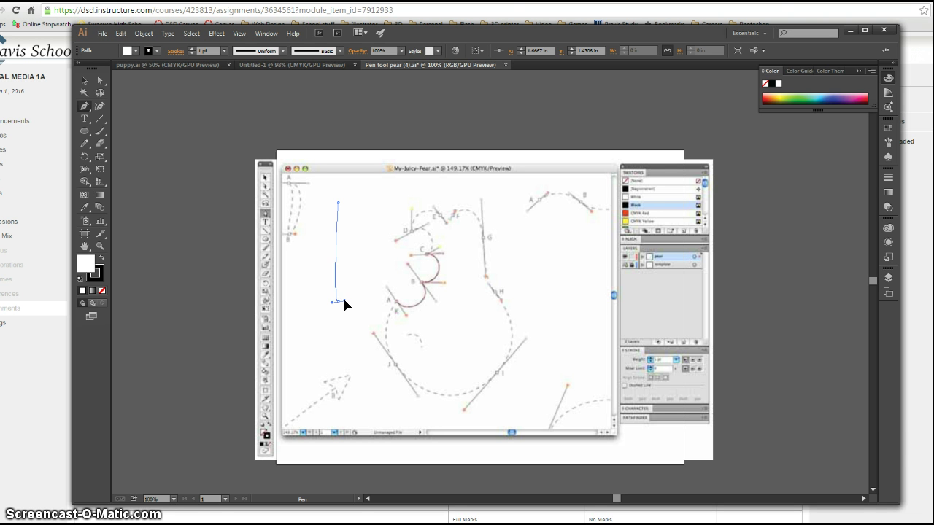
pyautogui.moveTo(348, 305); pyautogui.dragTo(305, 356)
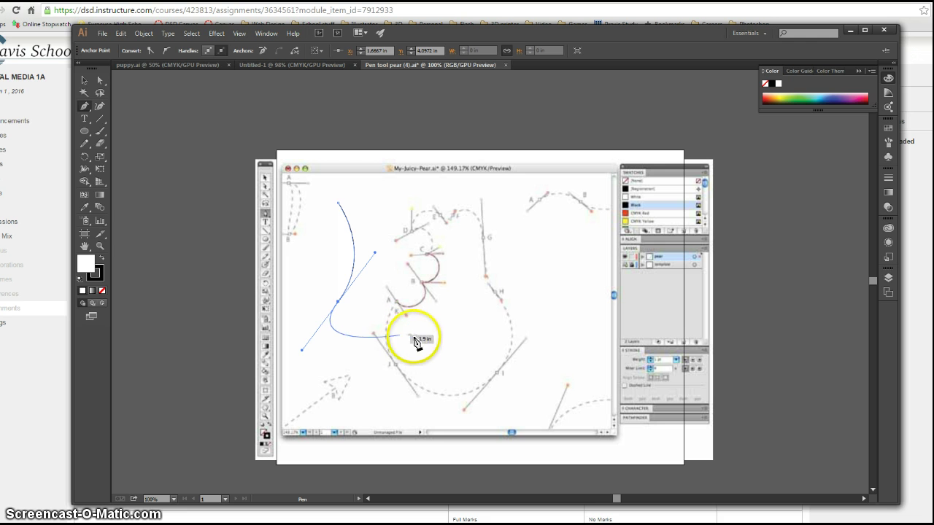
pyautogui.moveTo(405, 281); pyautogui.dragTo(363, 356)
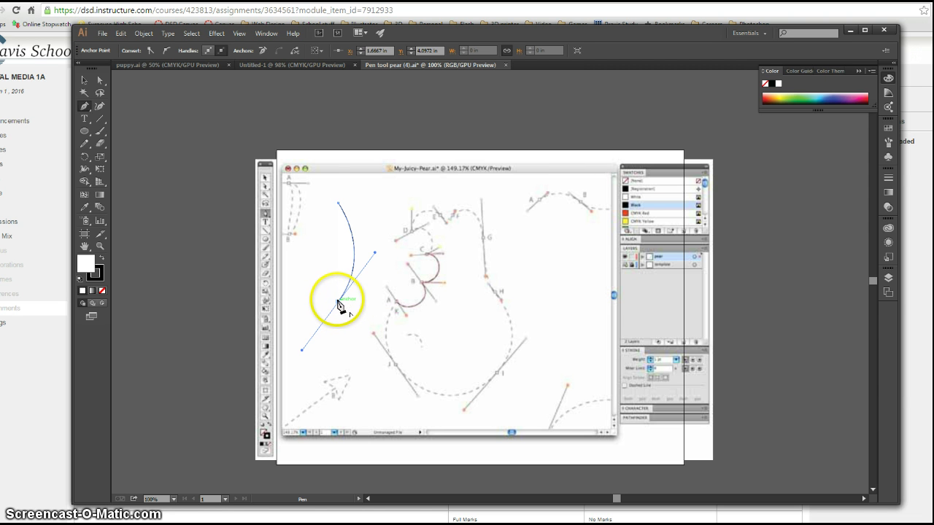
pyautogui.moveTo(337, 302); pyautogui.dragTo(376, 374)
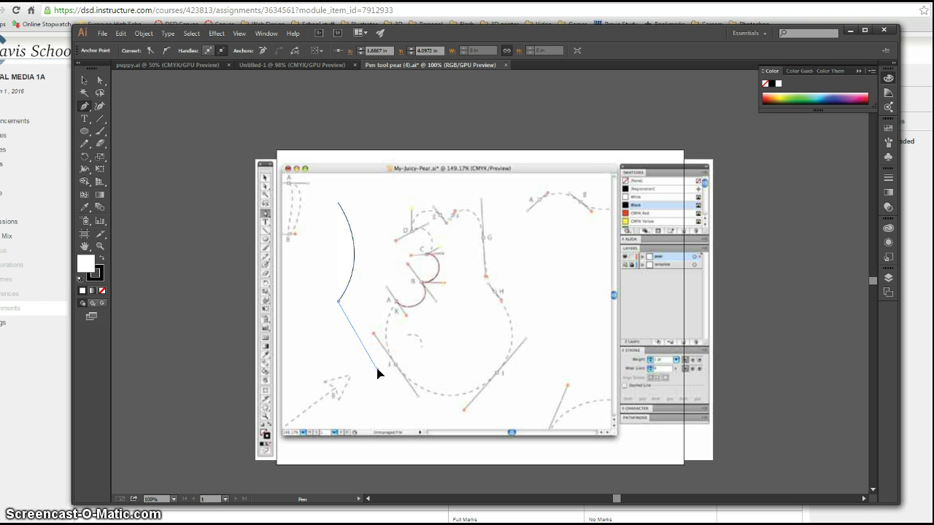
pyautogui.moveTo(378, 372); pyautogui.dragTo(475, 363)
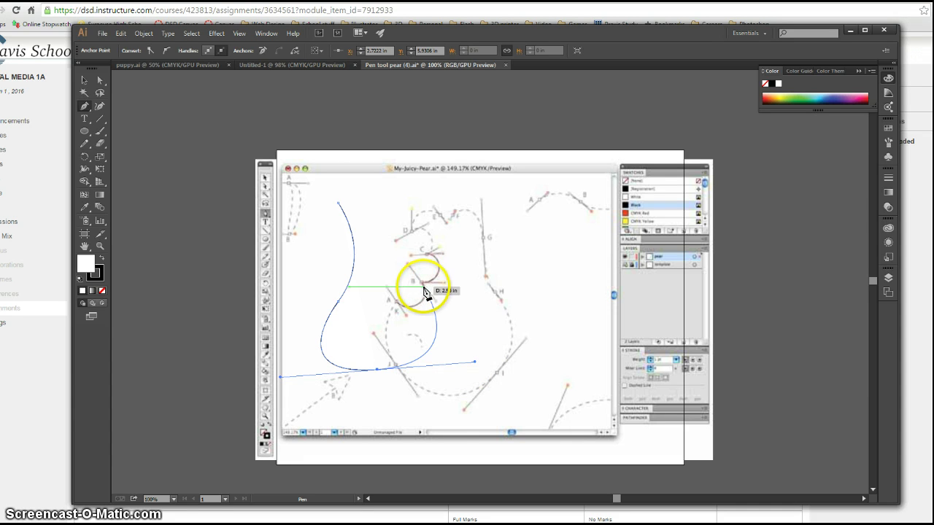
pyautogui.moveTo(424, 290); pyautogui.dragTo(339, 204)
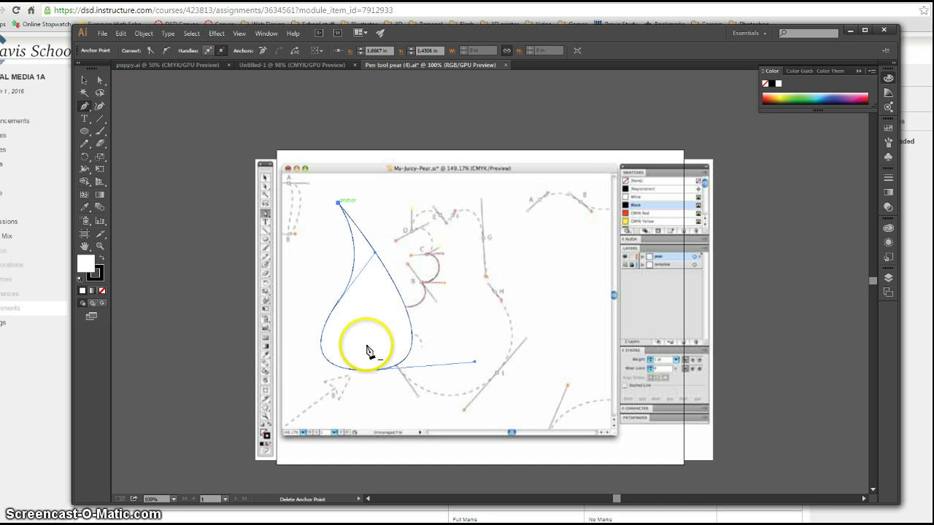
pyautogui.click(100, 80)
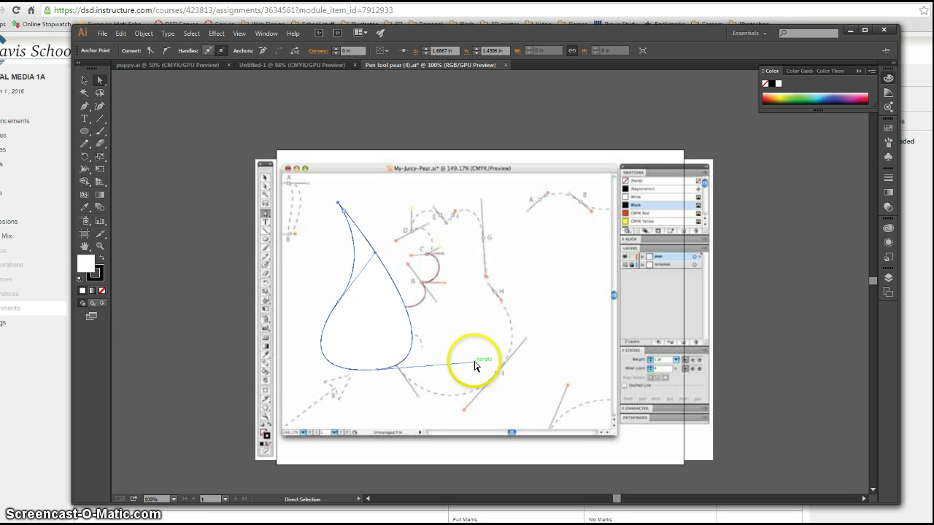
pyautogui.moveTo(475, 365); pyautogui.dragTo(531, 372)
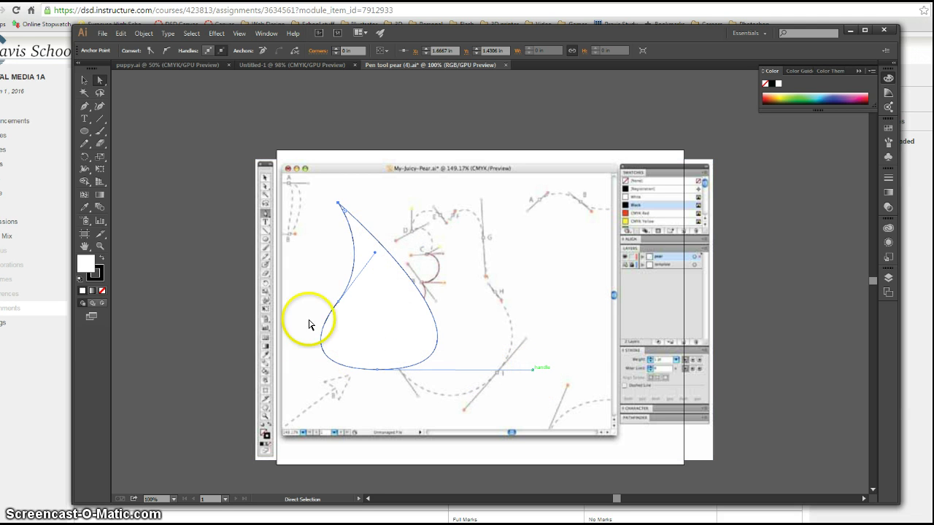
# Delete the whole teardrop practice shape from the artboard.
pyautogui.click(86, 79)
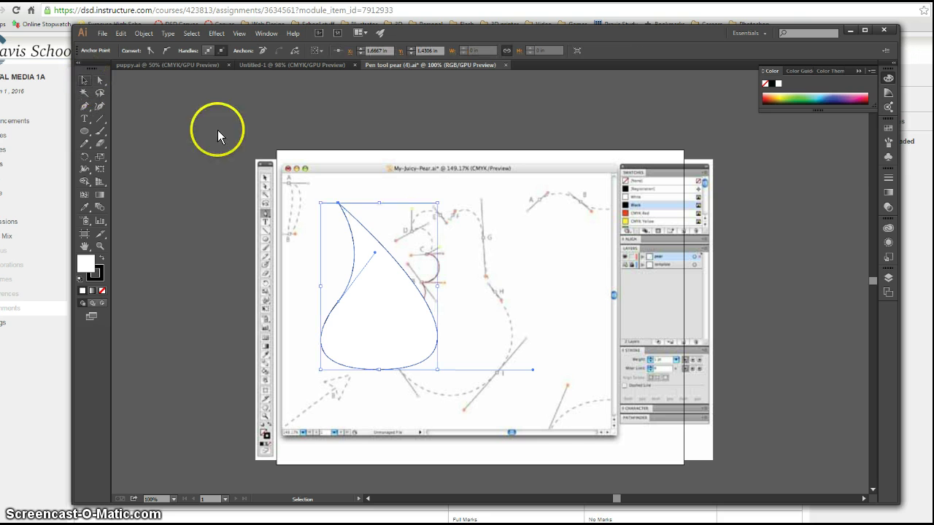
pyautogui.click(385, 241)
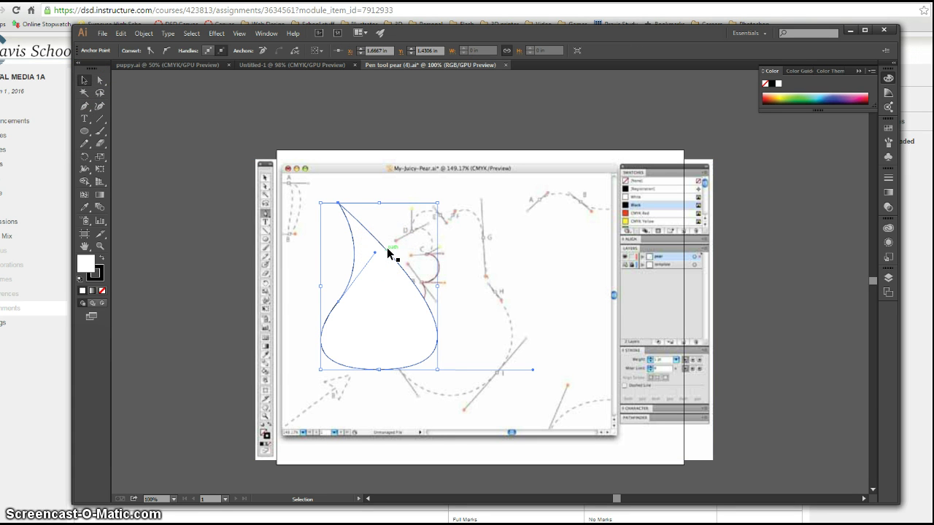
pyautogui.press('Delete')
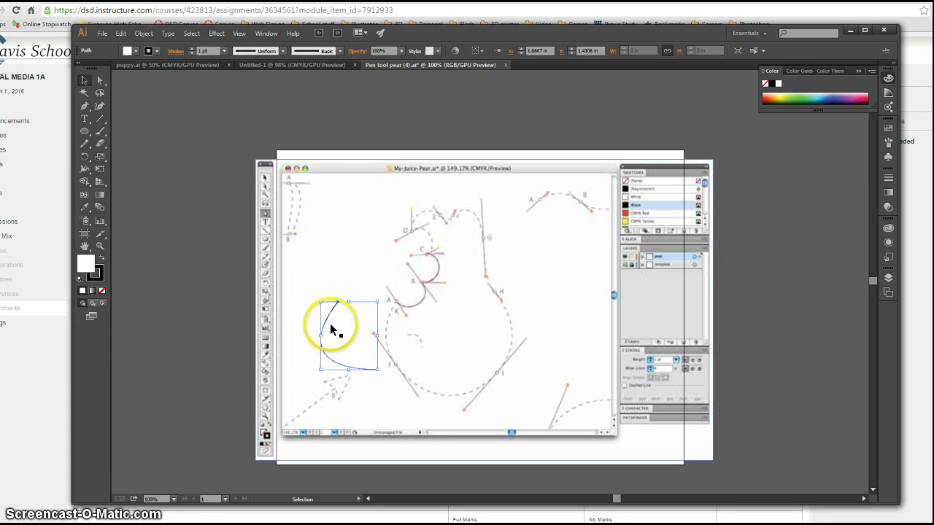
pyautogui.press('Delete')
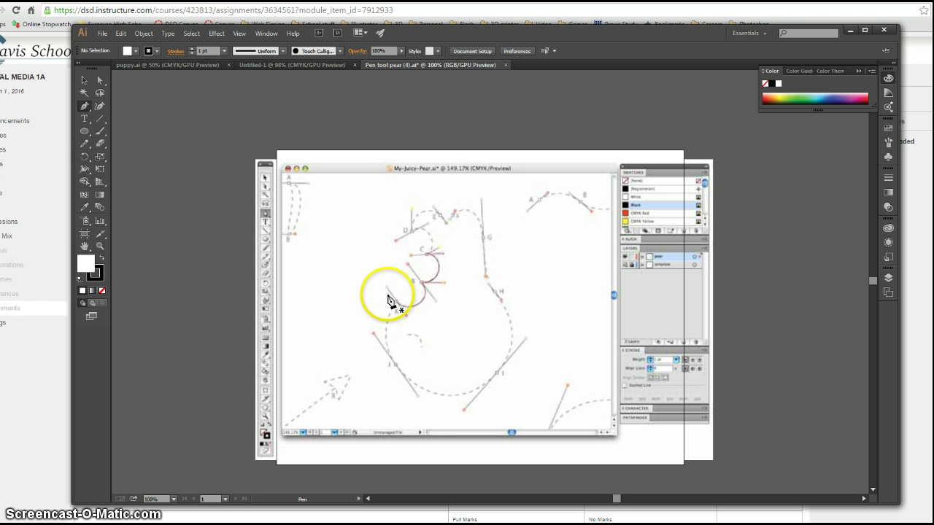
# Trace the pear template's bite curves with the Pen tool, from anchor A through B and C to D.
pyautogui.hotkey('ctrl', 'z')
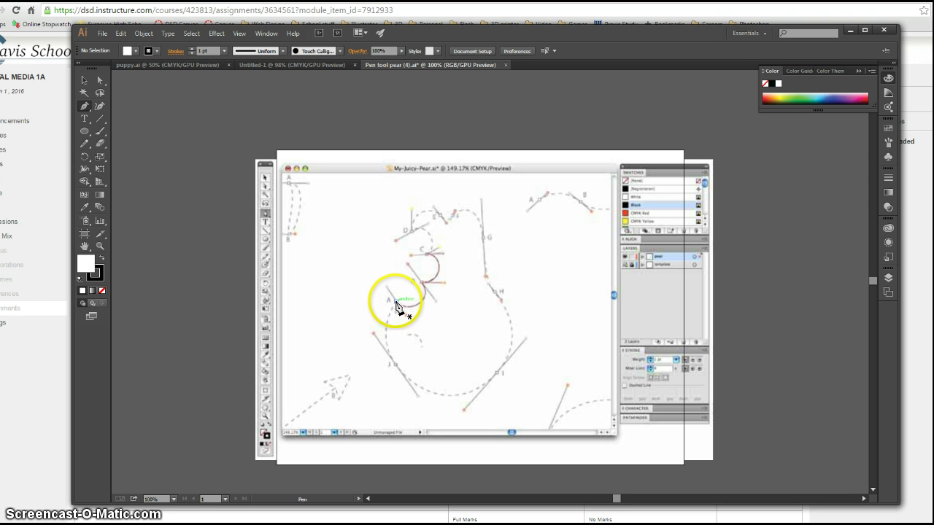
pyautogui.click(396, 305)
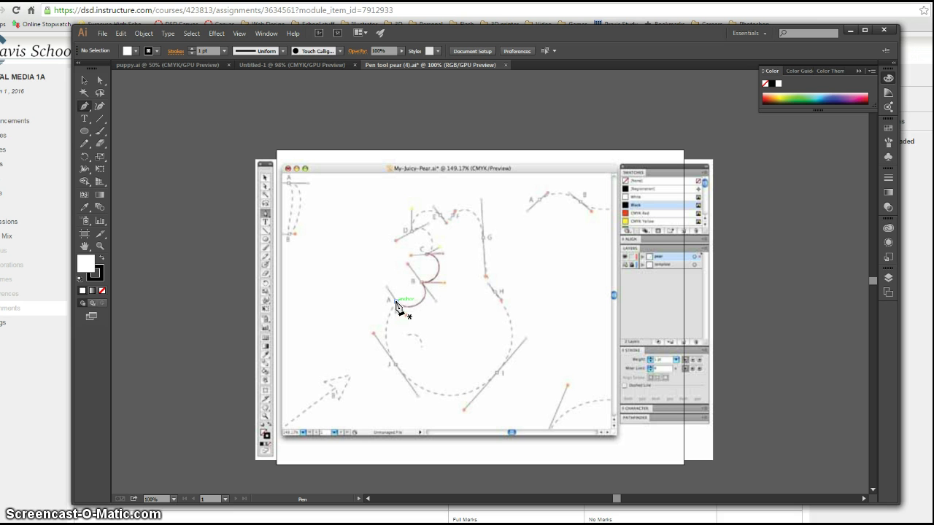
pyautogui.moveTo(398, 305); pyautogui.dragTo(423, 286)
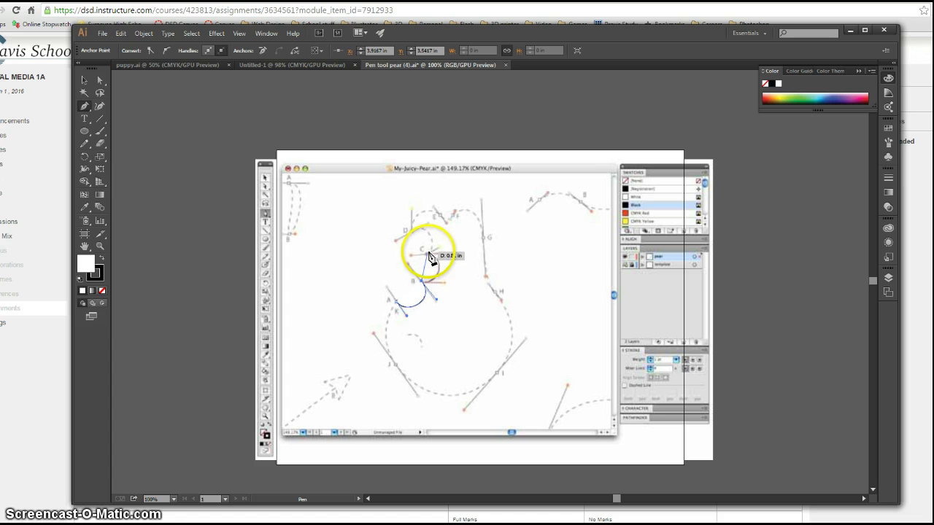
pyautogui.moveTo(431, 259); pyautogui.dragTo(406, 243)
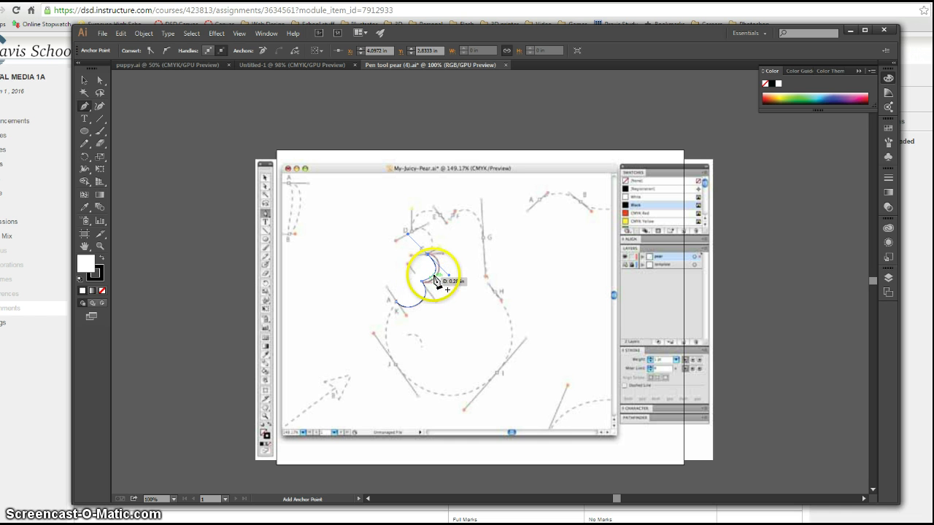
pyautogui.moveTo(450, 222); pyautogui.dragTo(443, 229)
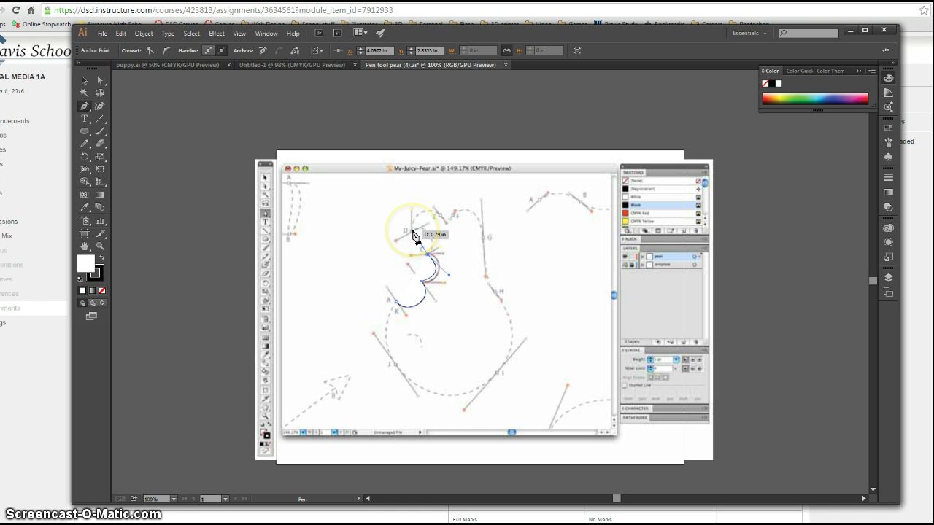
pyautogui.moveTo(401, 237); pyautogui.dragTo(381, 239)
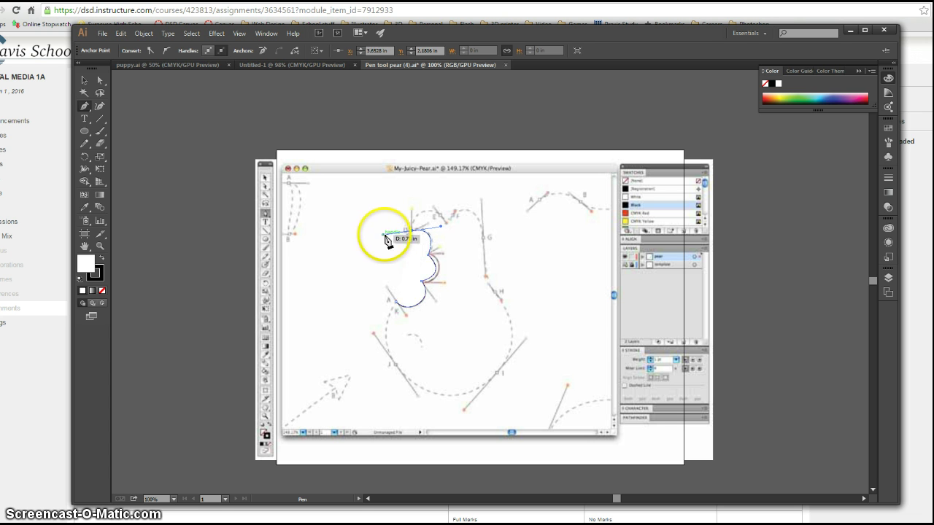
# Continue the pear outline from D through anchors E, F, G, H, I and J, and close the path at A.
pyautogui.moveTo(386, 236); pyautogui.dragTo(444, 221)
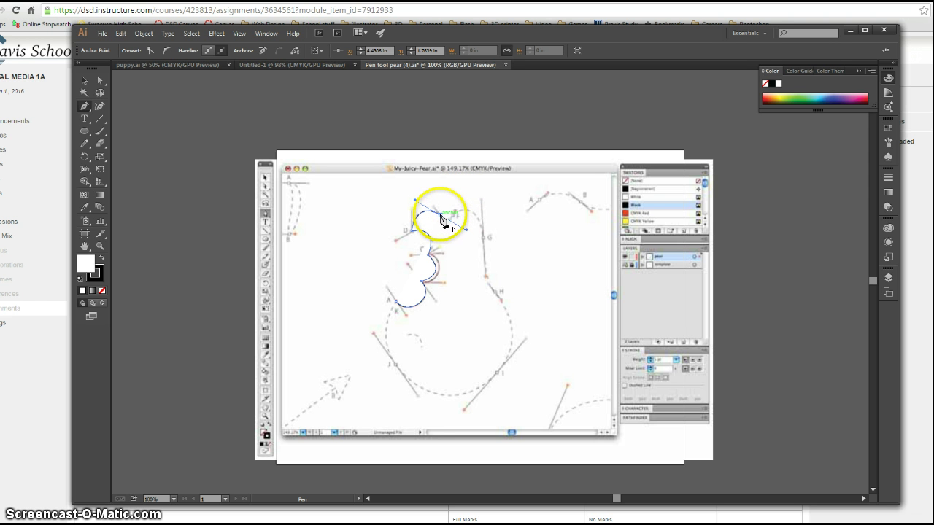
pyautogui.moveTo(443, 221); pyautogui.dragTo(459, 203)
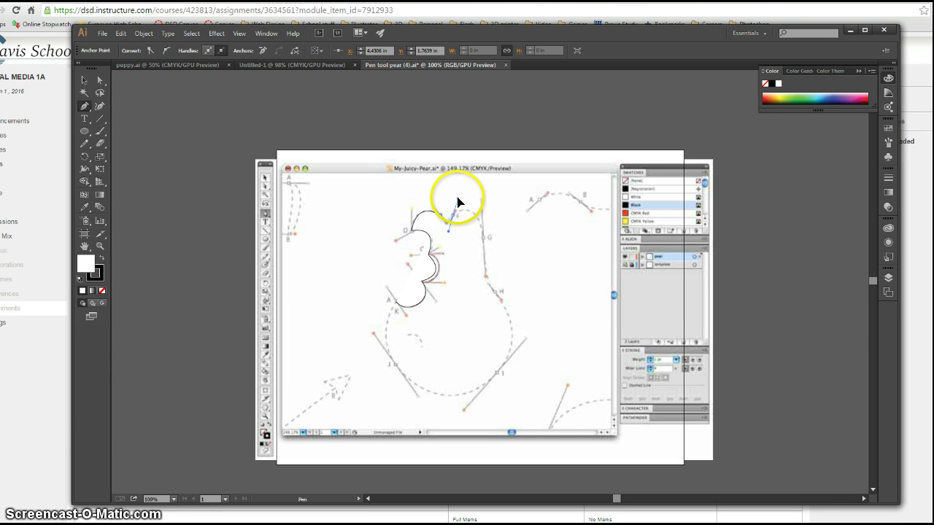
pyautogui.moveTo(458, 198); pyautogui.dragTo(483, 265)
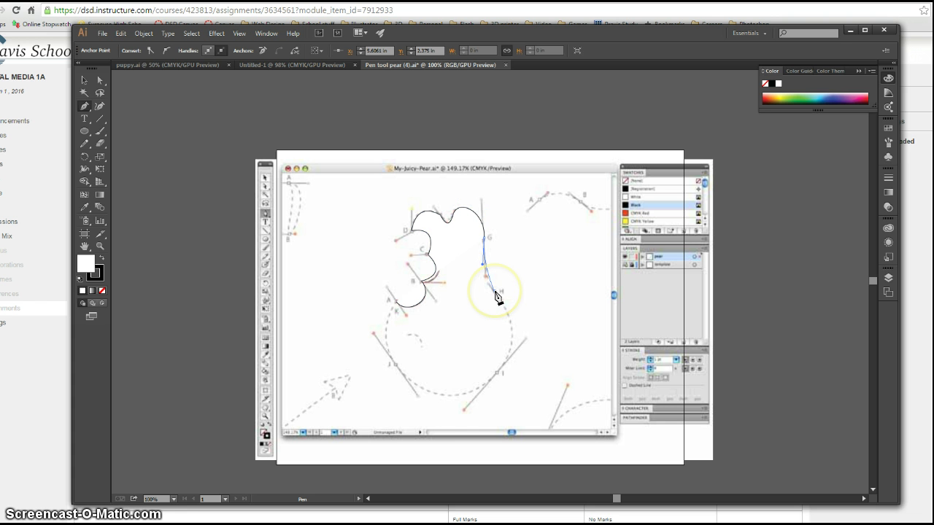
pyautogui.moveTo(495, 292)
pyautogui.mouseDown()
pyautogui.moveTo(485, 292)
pyautogui.moveTo(502, 293)
pyautogui.mouseUp()
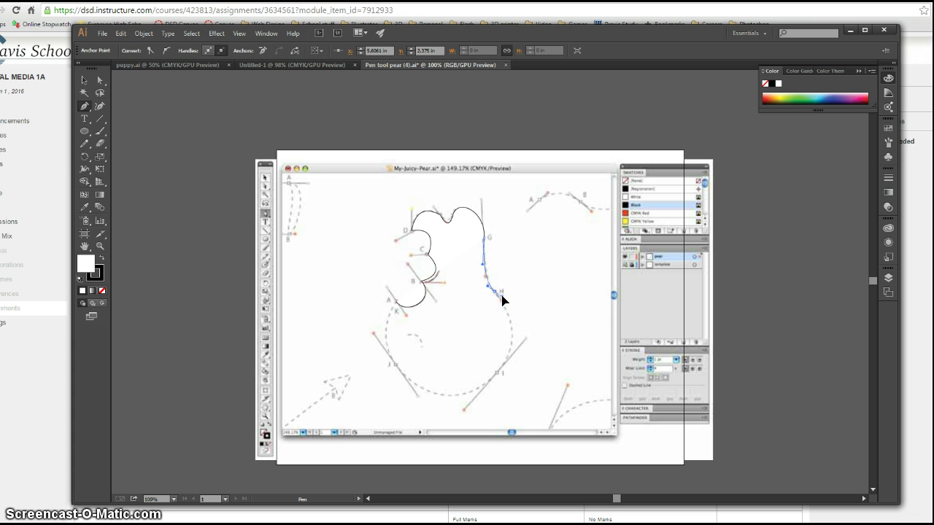
pyautogui.moveTo(509, 303); pyautogui.dragTo(467, 409)
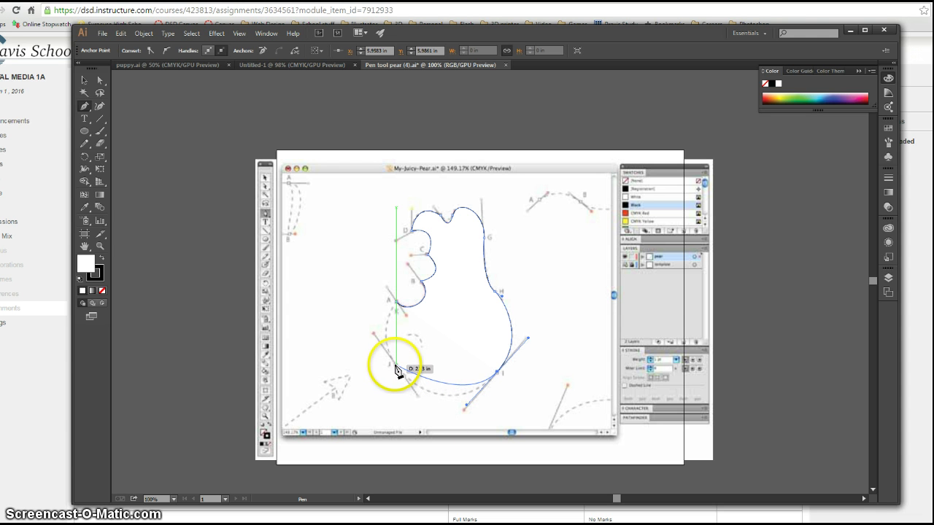
pyautogui.moveTo(396, 366); pyautogui.dragTo(367, 330)
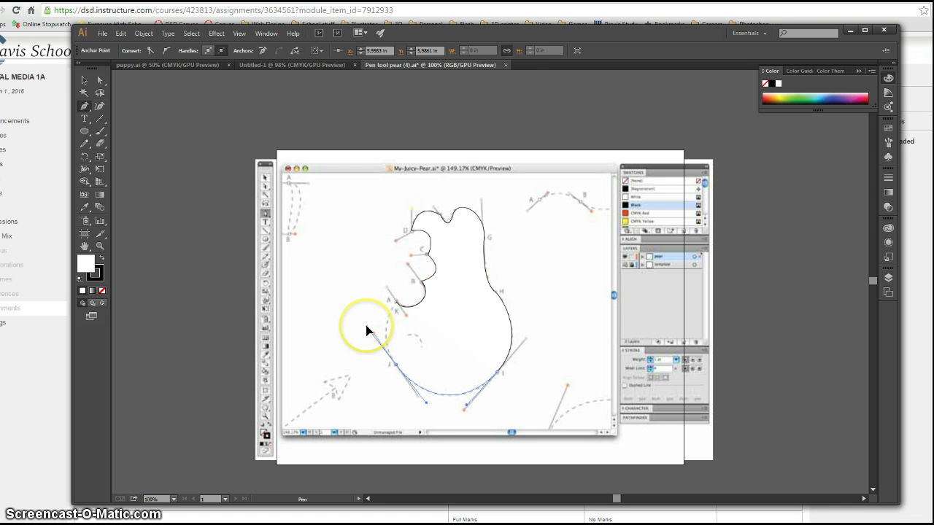
pyautogui.click(398, 305)
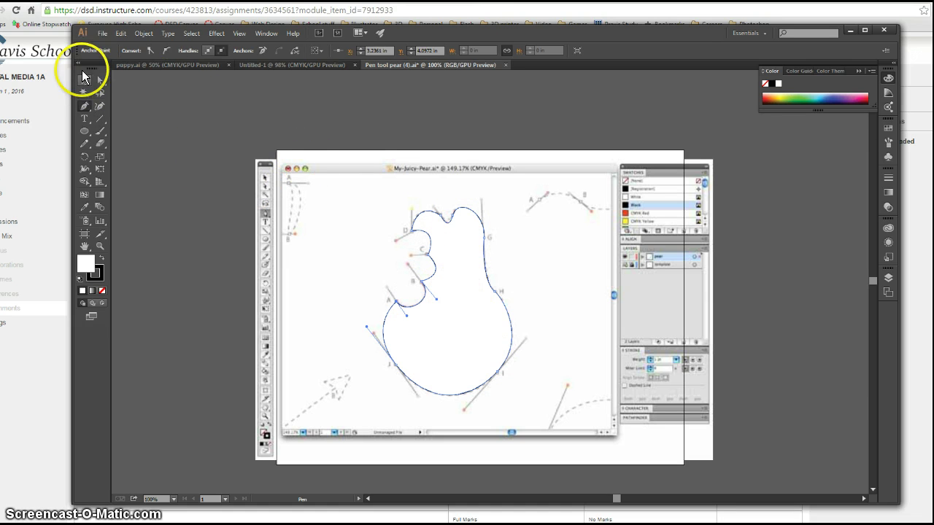
# Select the traced pear outline and fill it with green from the color spectrum.
pyautogui.click(84, 79)
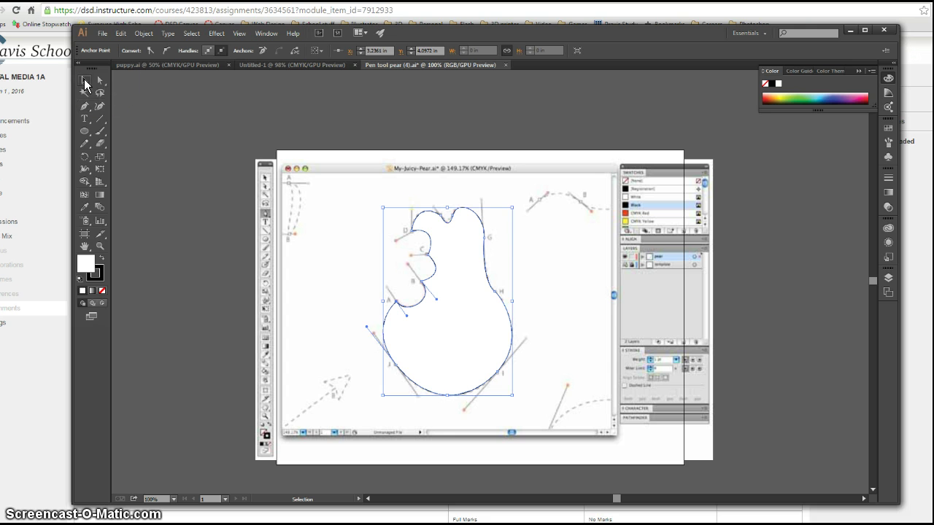
pyautogui.click(479, 217)
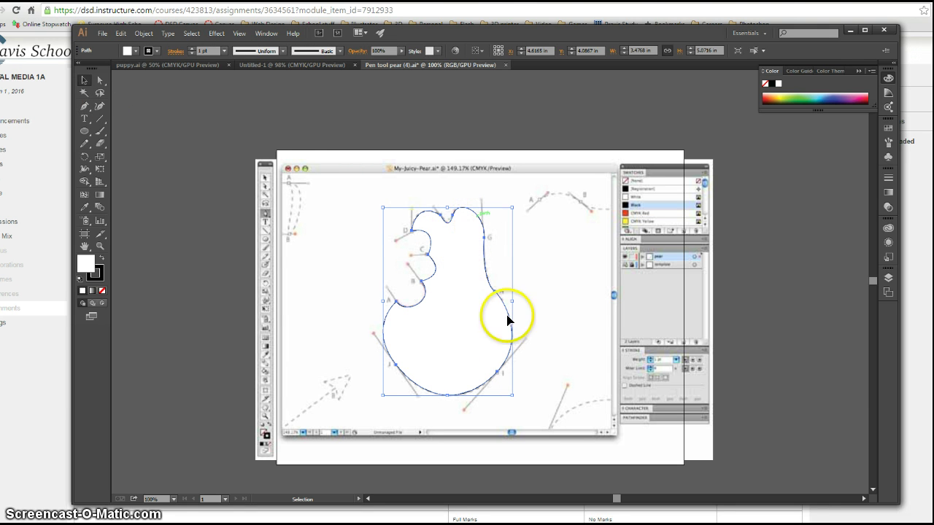
pyautogui.click(132, 52)
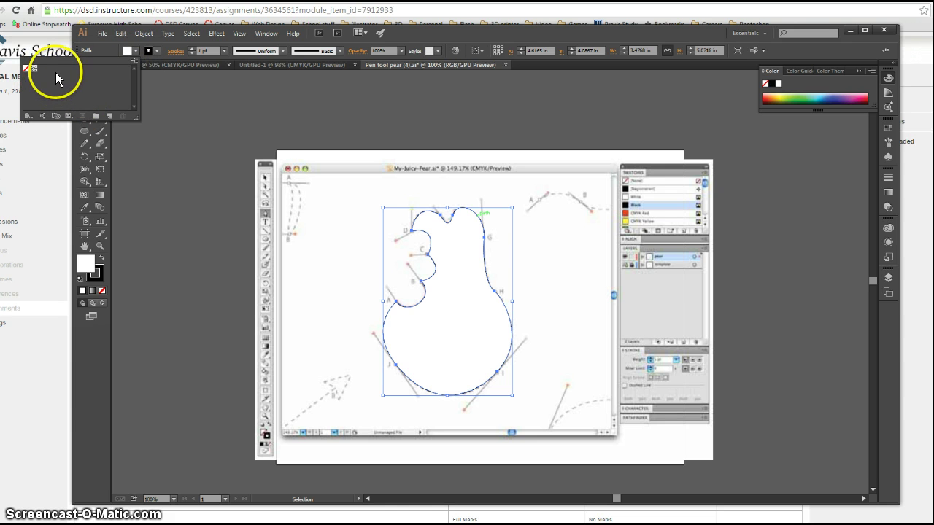
pyautogui.click(134, 48)
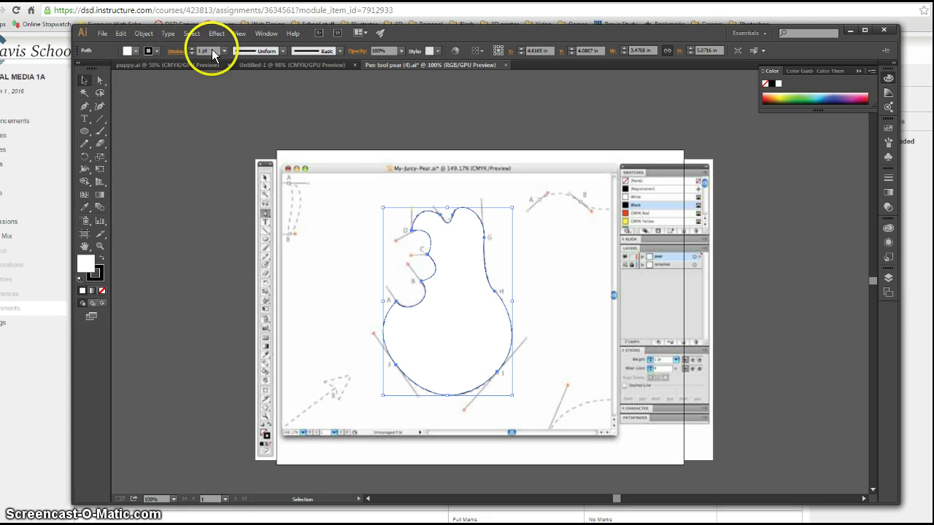
pyautogui.click(800, 94)
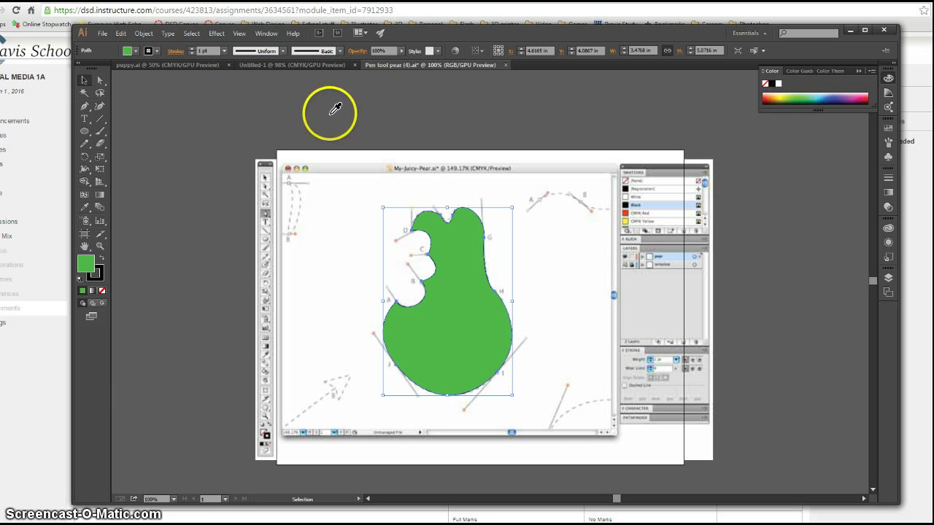
# Open the Fruit swatch library and add its red and pale yellow color groups to the document swatches.
pyautogui.click(124, 55)
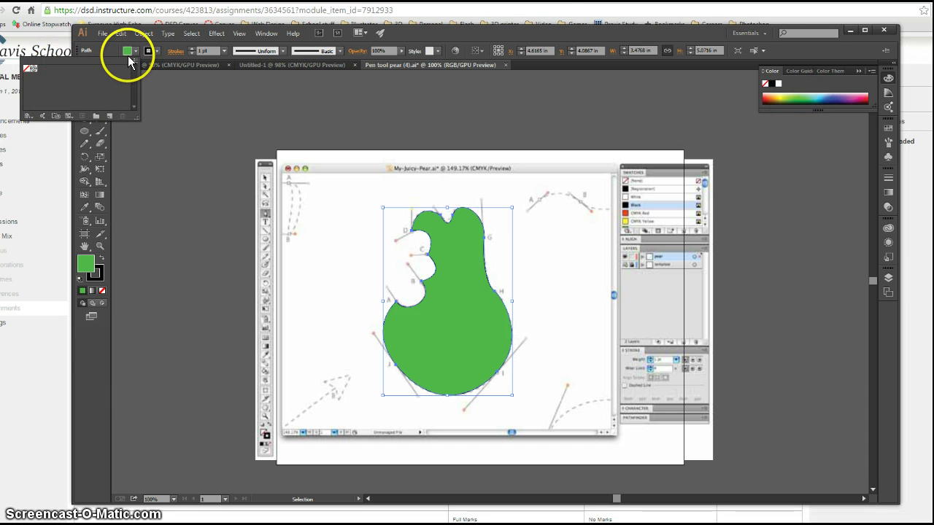
pyautogui.click(29, 117)
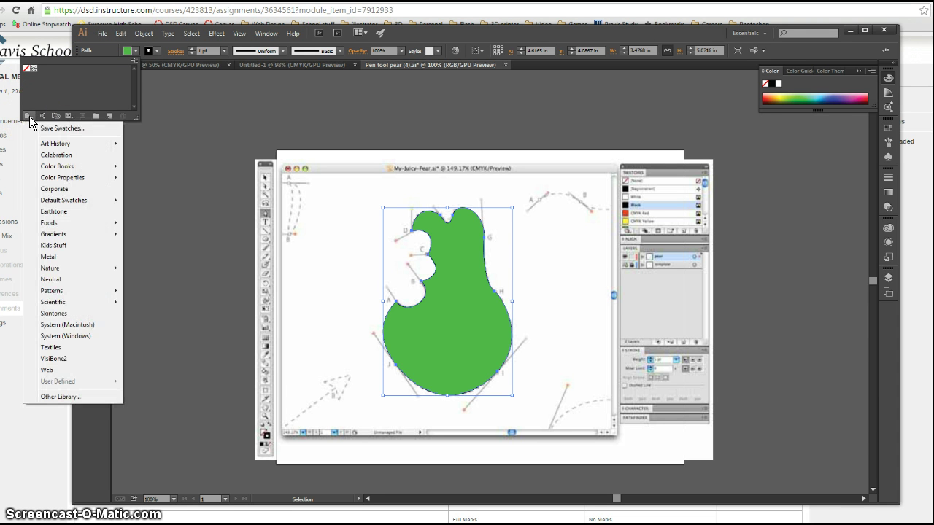
pyautogui.moveTo(115, 223)
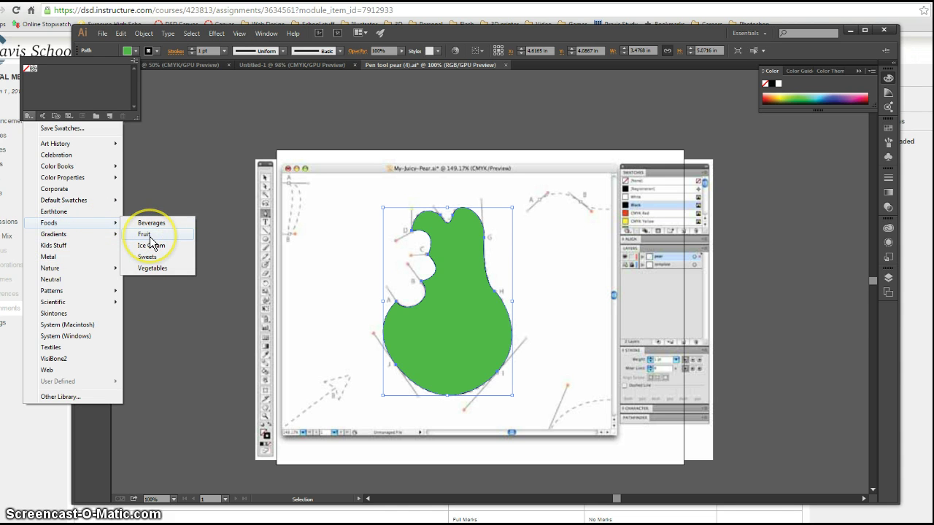
pyautogui.click(146, 234)
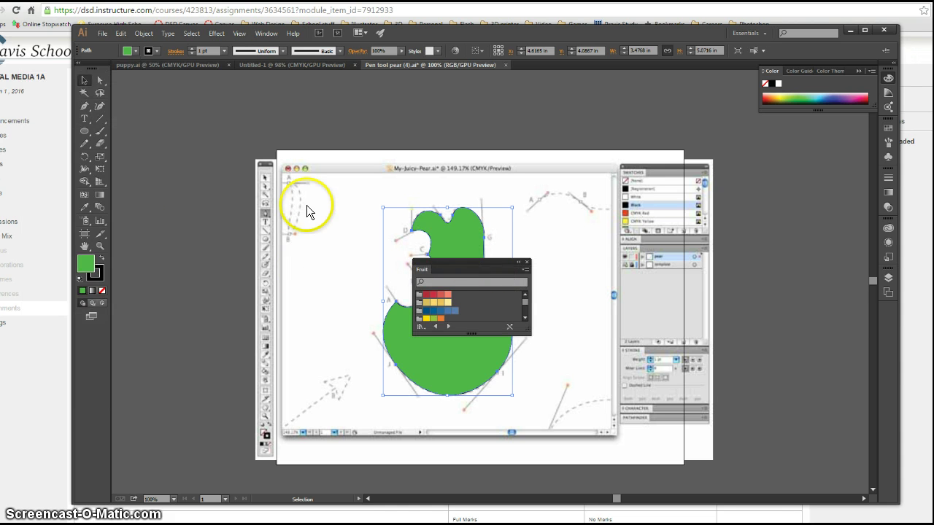
pyautogui.click(418, 296)
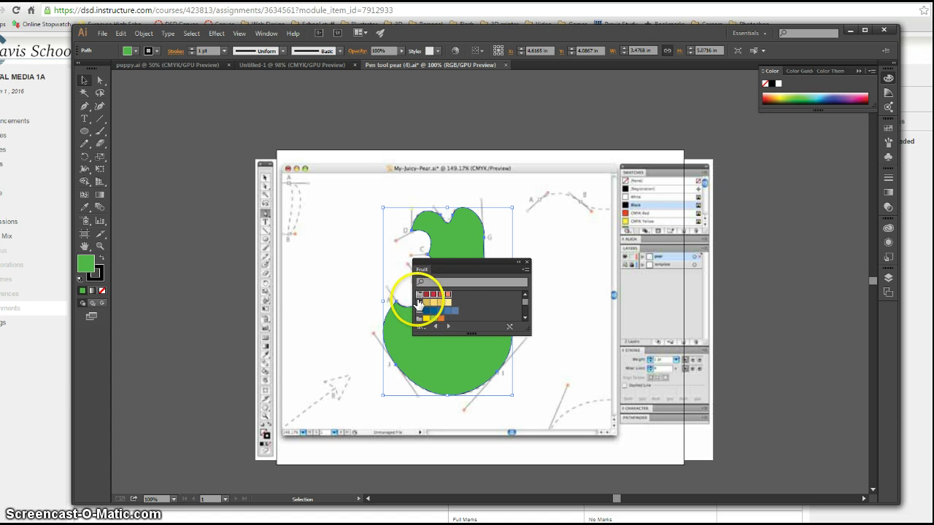
pyautogui.click(128, 51)
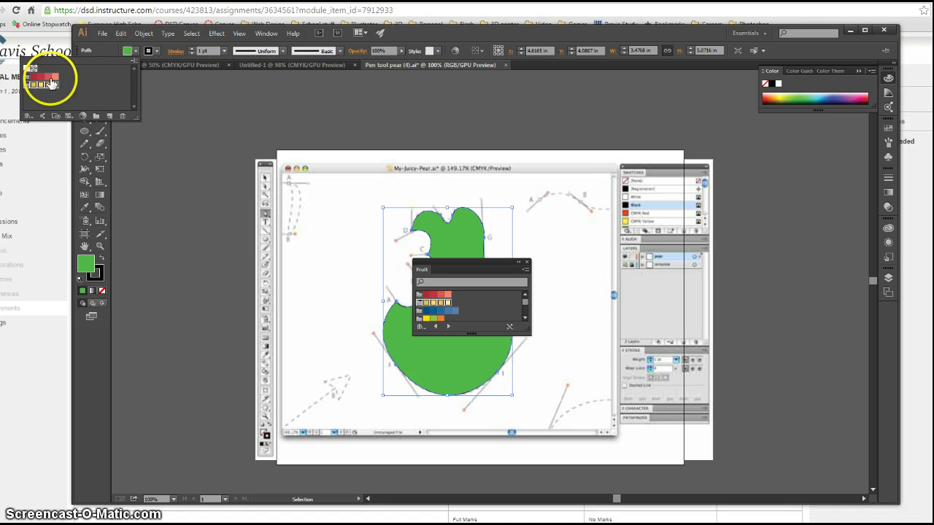
pyautogui.click(135, 50)
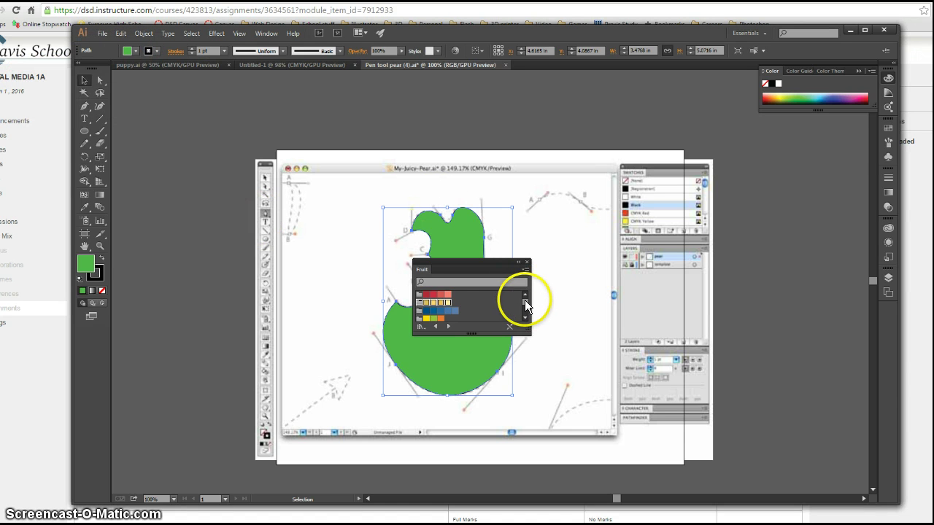
# Add the Fruit library's yellow-green-orange and brown-magenta color groups to the document swatches, and close the library.
pyautogui.moveTo(524, 299); pyautogui.dragTo(525, 300)
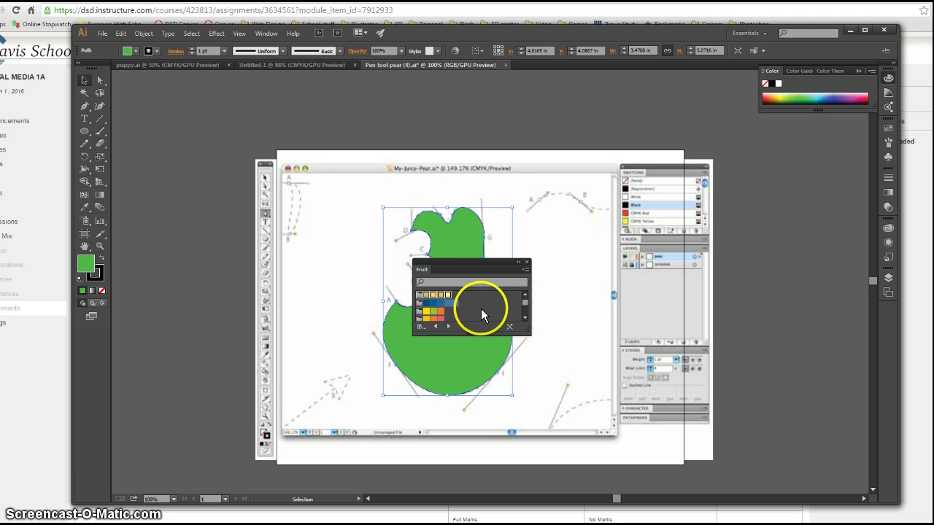
pyautogui.click(420, 315)
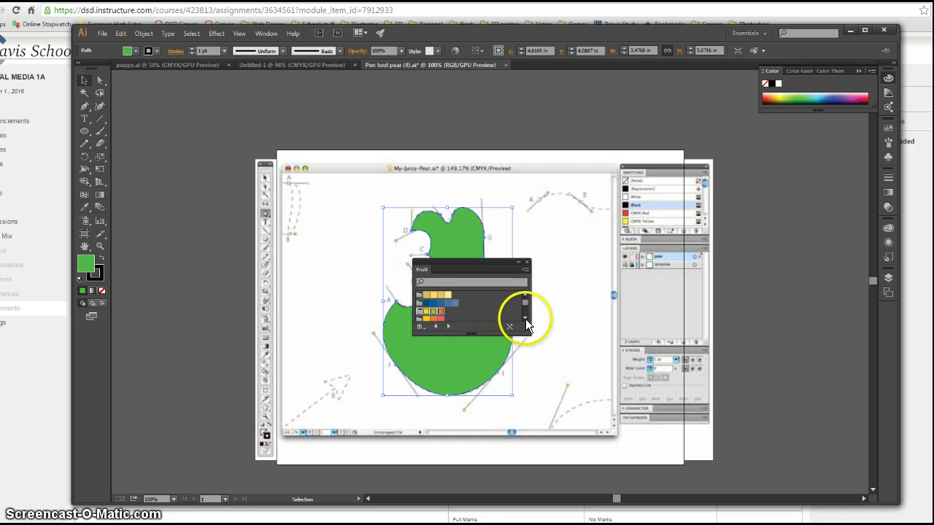
pyautogui.scroll(-3, 524, 322)
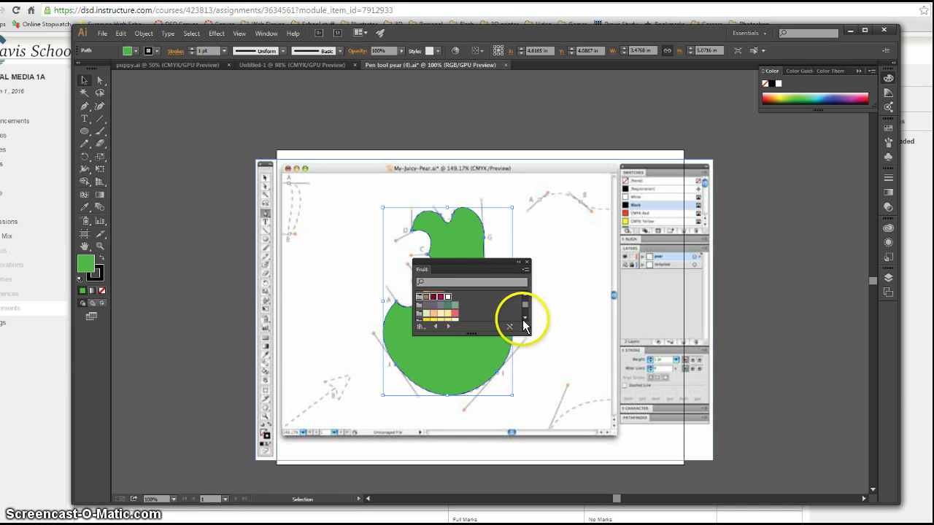
pyautogui.scroll(-2, 525, 319)
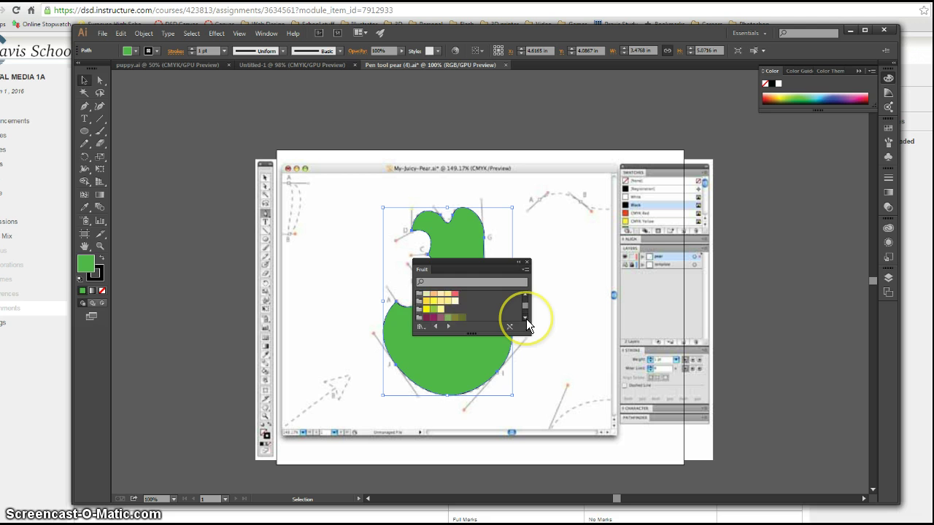
pyautogui.click(527, 262)
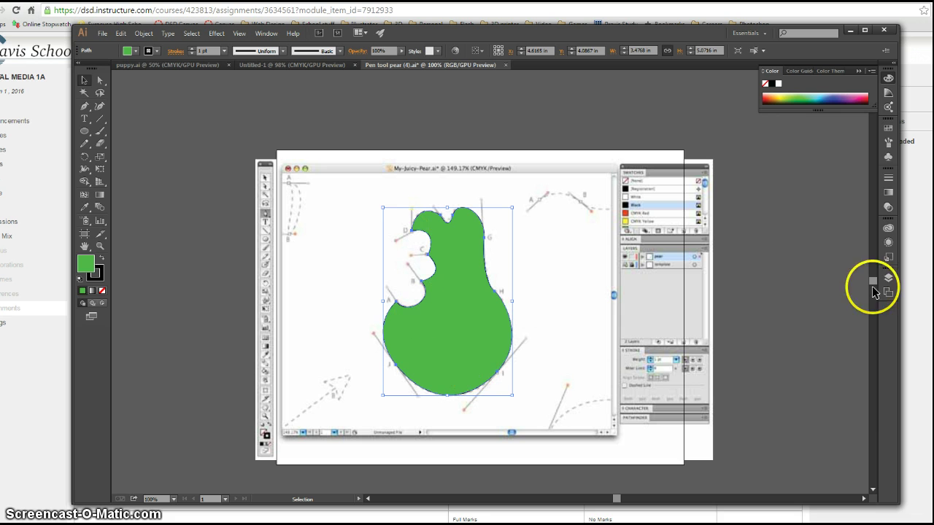
# Expand the collapsed panels and apply the default white-to-black linear gradient to the selected pear.
pyautogui.click(888, 193)
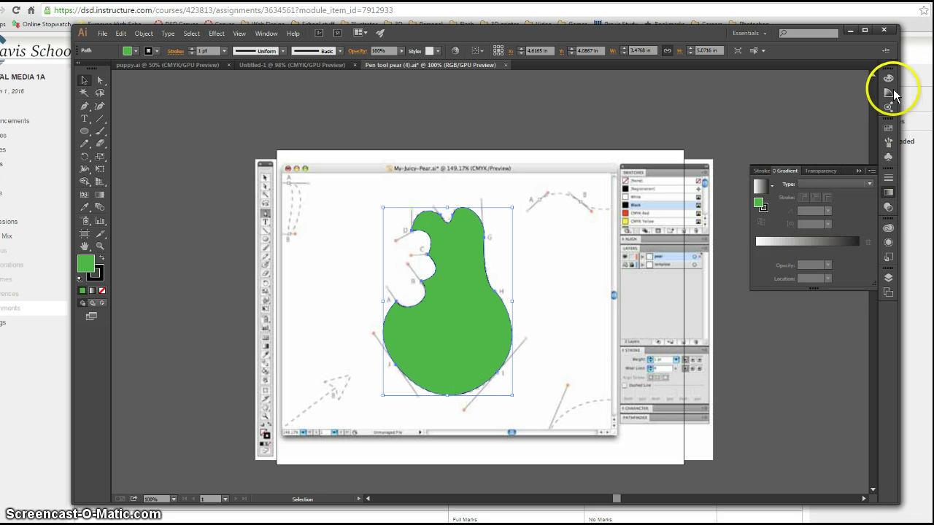
pyautogui.click(894, 66)
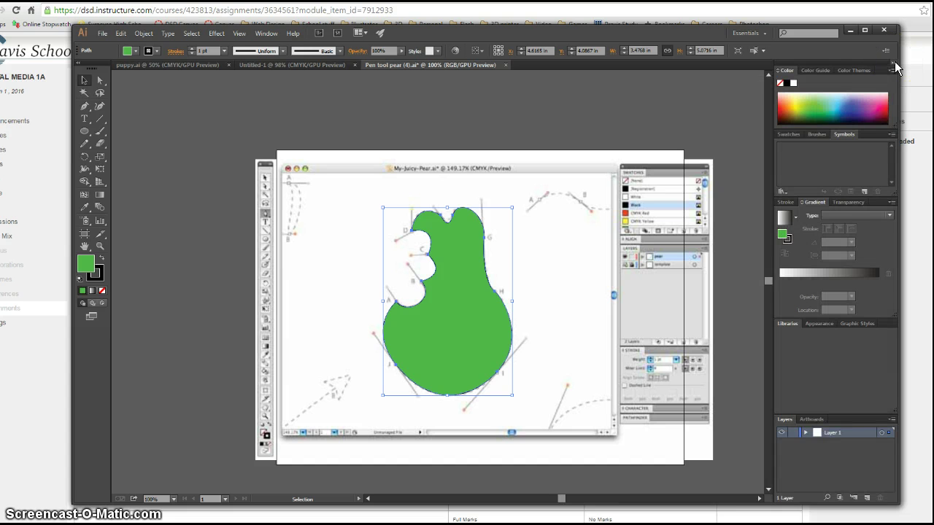
pyautogui.click(813, 274)
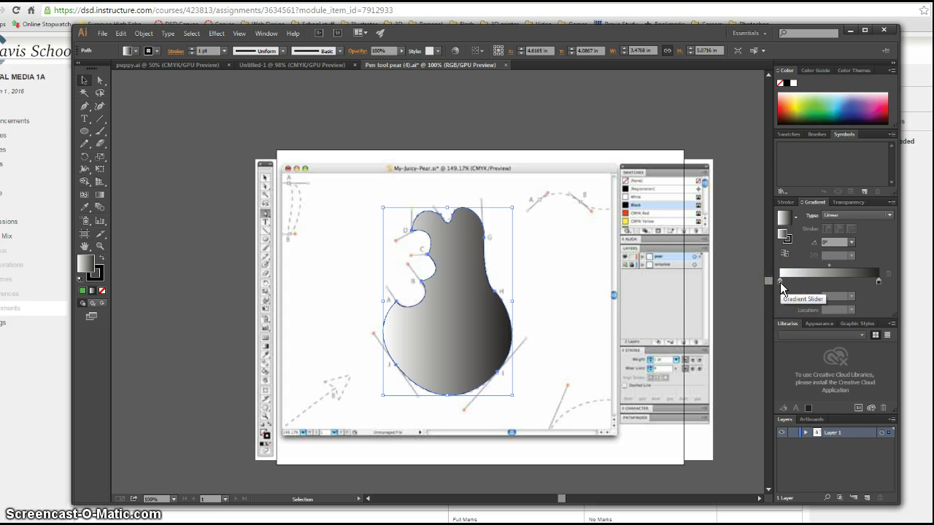
# Set the gradient's white starting stop to the green Fruit swatch C=46 M=3 Y=100 K=1.
pyautogui.doubleClick(780, 281)
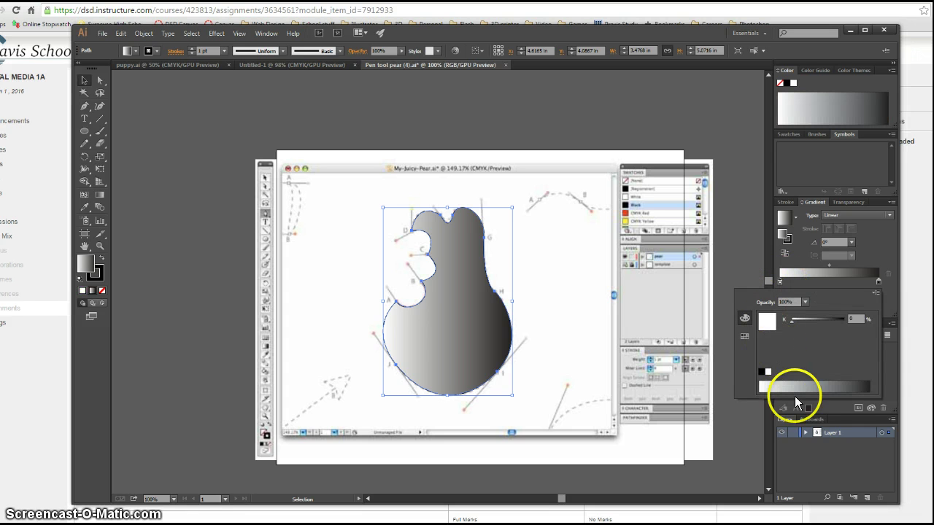
pyautogui.click(744, 335)
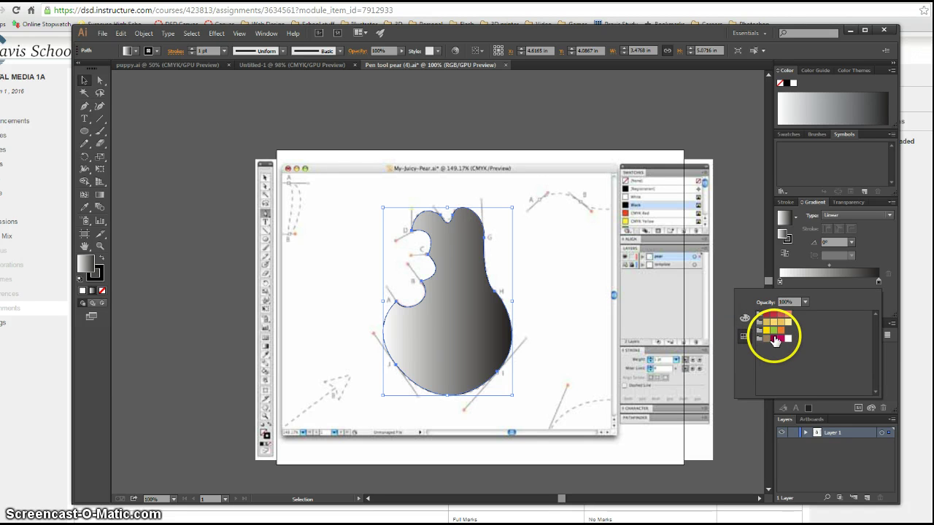
pyautogui.click(775, 332)
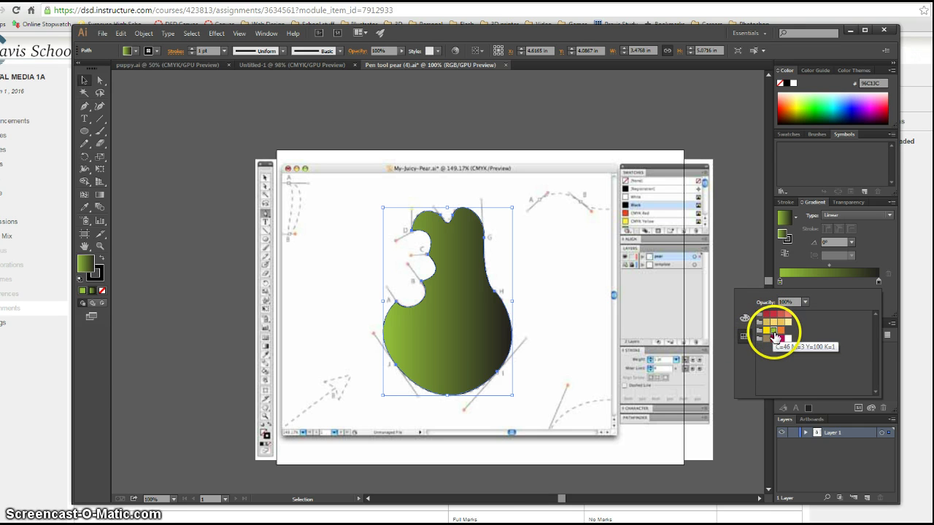
pyautogui.click(744, 319)
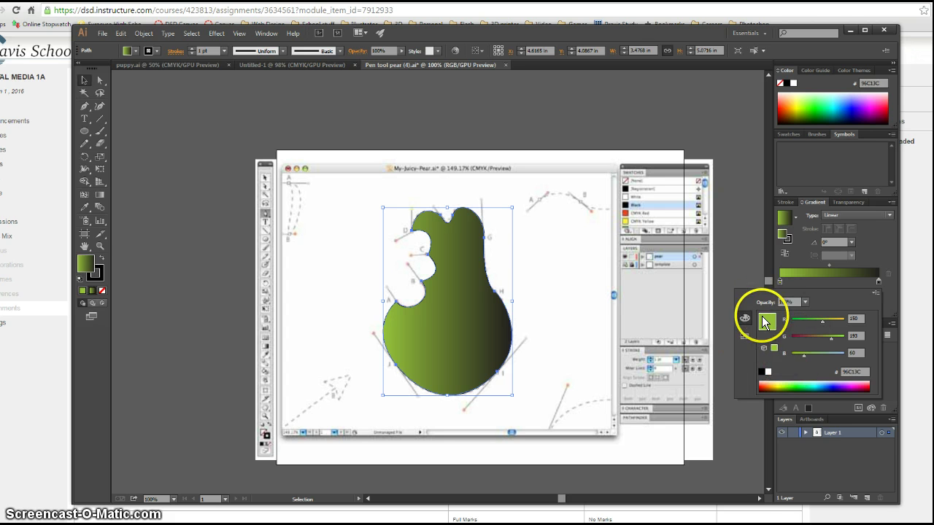
pyautogui.click(745, 338)
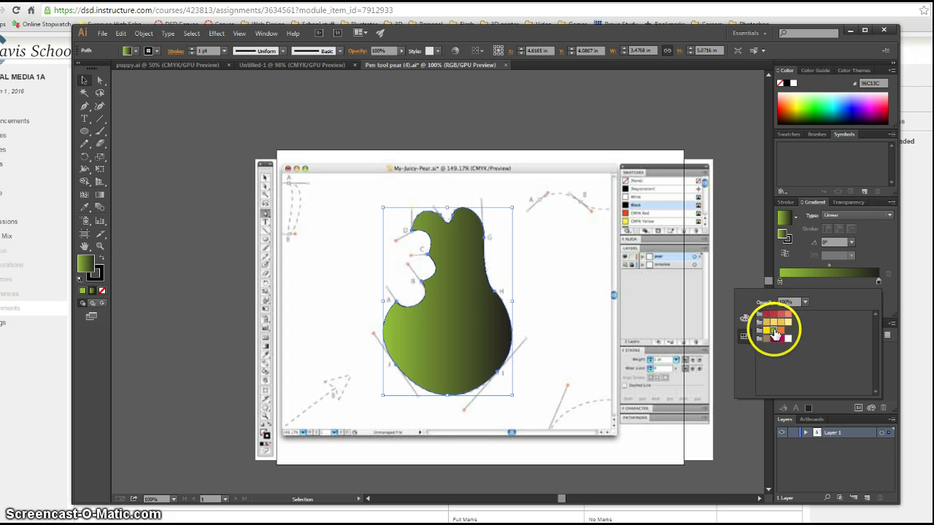
# Set the gradient's black end stop to the yellow Fruit swatch and shift the midpoint to about 72%.
pyautogui.click(878, 282)
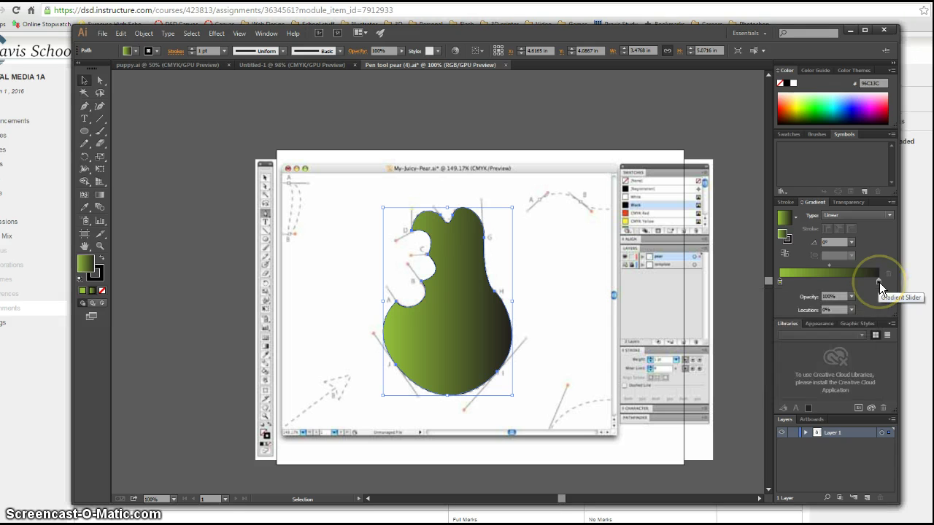
pyautogui.doubleClick(879, 282)
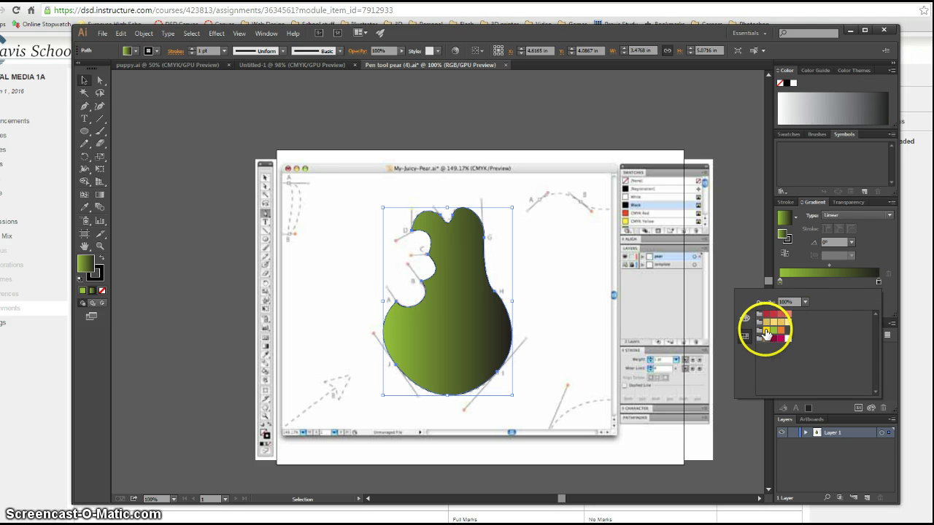
pyautogui.click(766, 332)
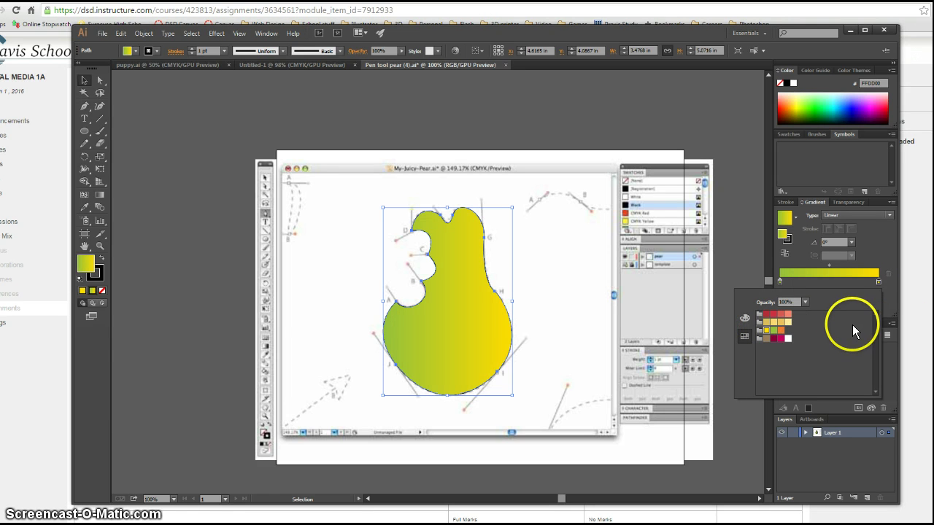
pyautogui.click(849, 270)
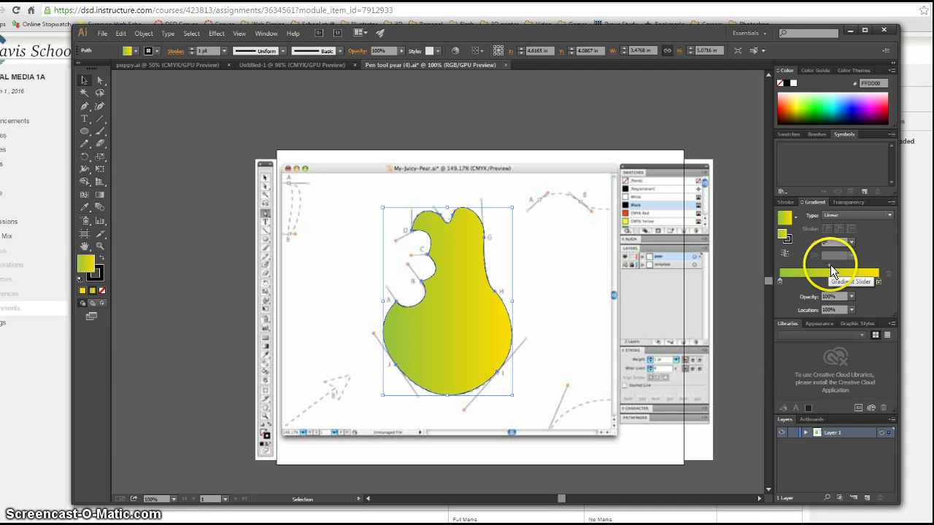
pyautogui.moveTo(830, 266); pyautogui.dragTo(852, 266)
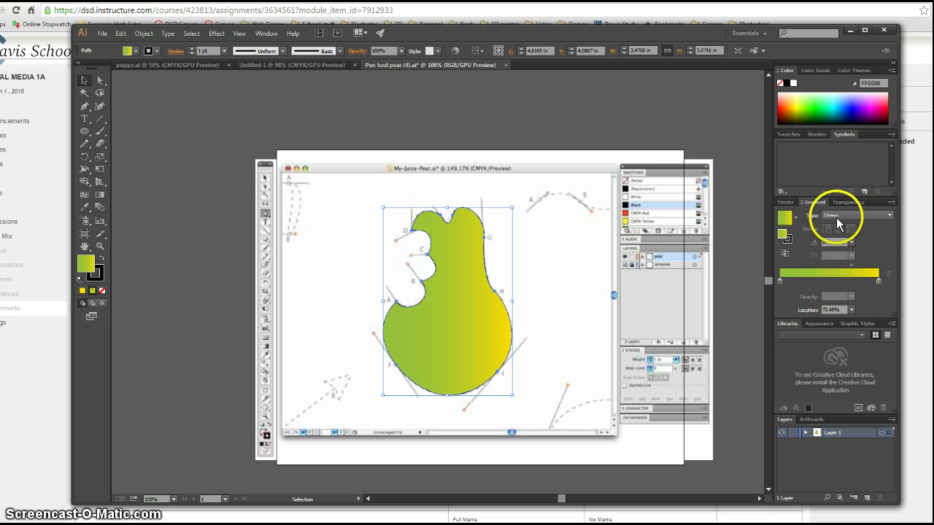
# Change the pear's gradient type to Radial and reorder the stops to put yellow at the center and green at the outer edge.
pyautogui.click(887, 214)
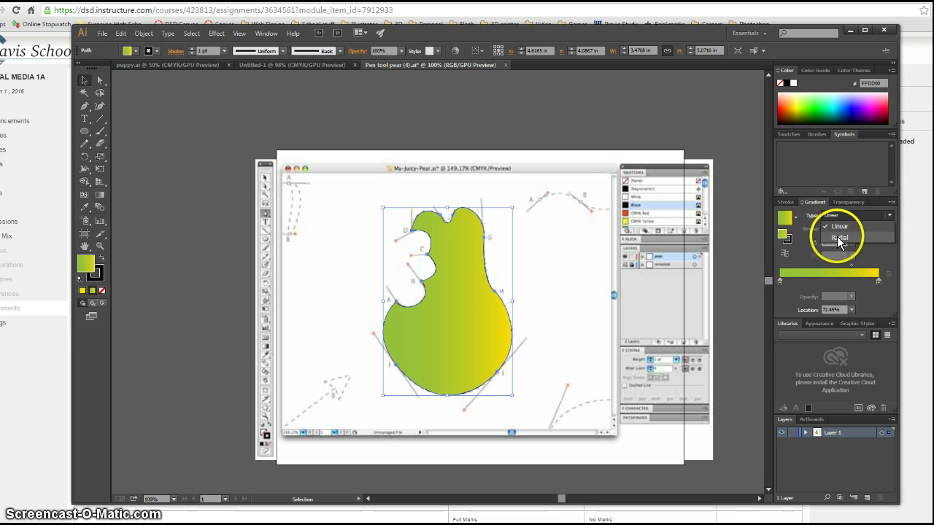
pyautogui.click(839, 237)
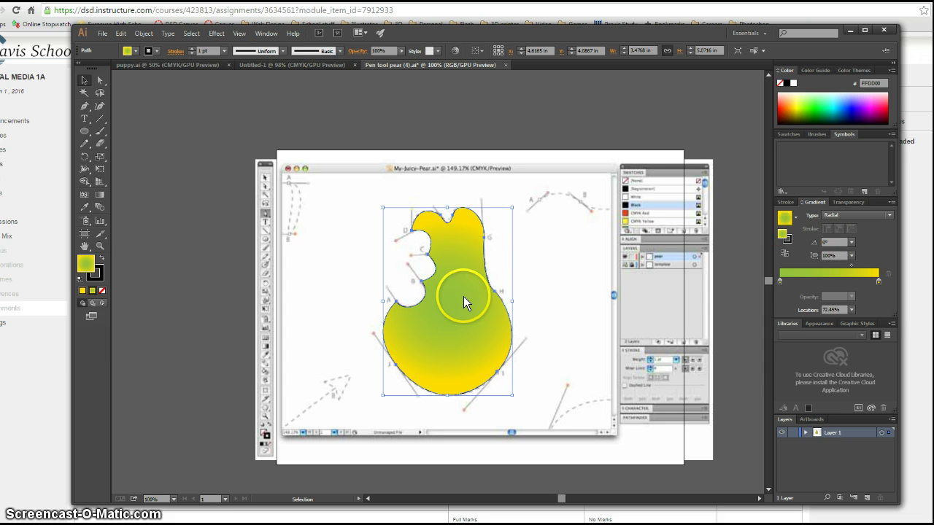
pyautogui.moveTo(780, 281); pyautogui.dragTo(839, 281)
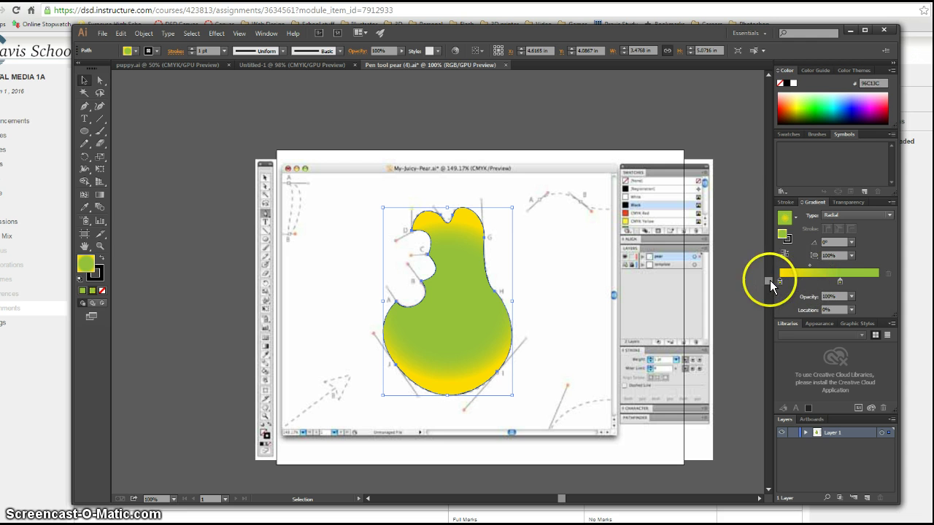
pyautogui.moveTo(840, 282); pyautogui.dragTo(893, 286)
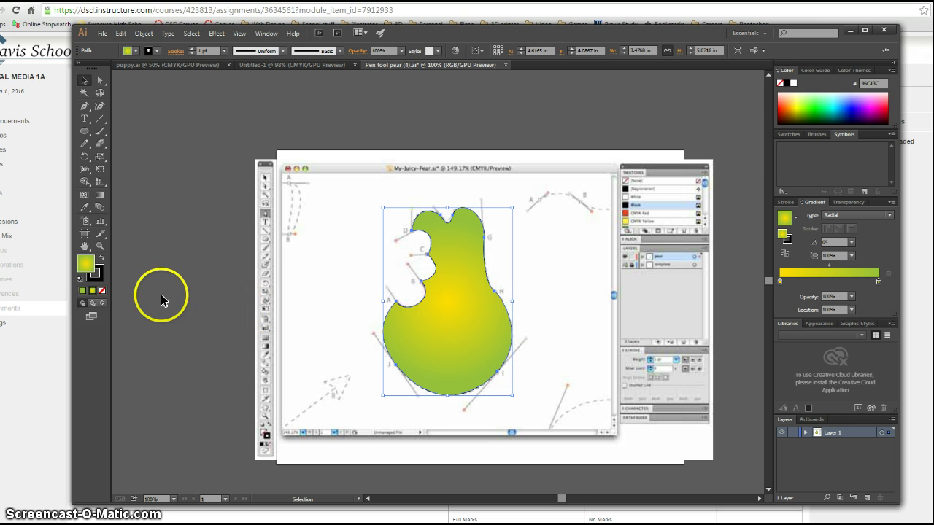
# With the Gradient tool, move the yellow center to the pear's lower right and reshape the radial gradient to about 84.6% aspect ratio.
pyautogui.click(102, 196)
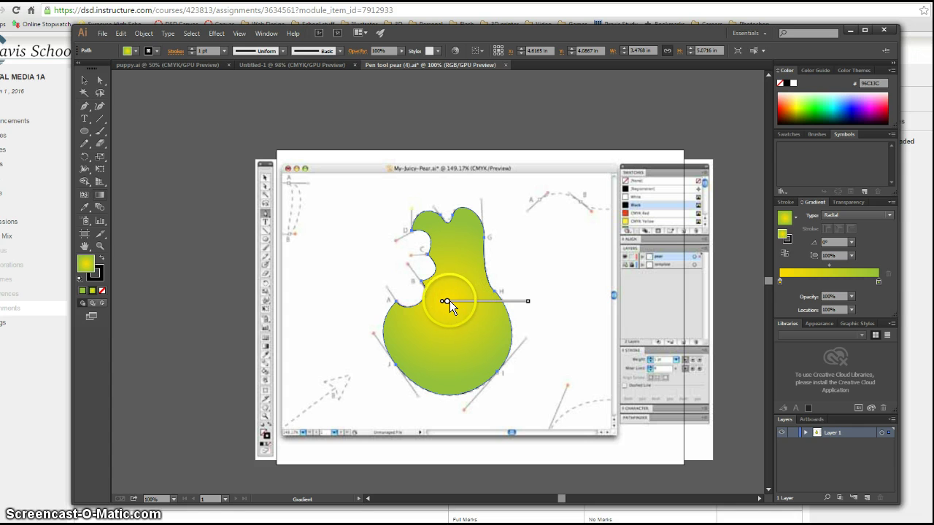
pyautogui.moveTo(449, 300)
pyautogui.mouseDown()
pyautogui.moveTo(452, 346)
pyautogui.moveTo(465, 356)
pyautogui.moveTo(487, 352)
pyautogui.moveTo(474, 344)
pyautogui.mouseUp()
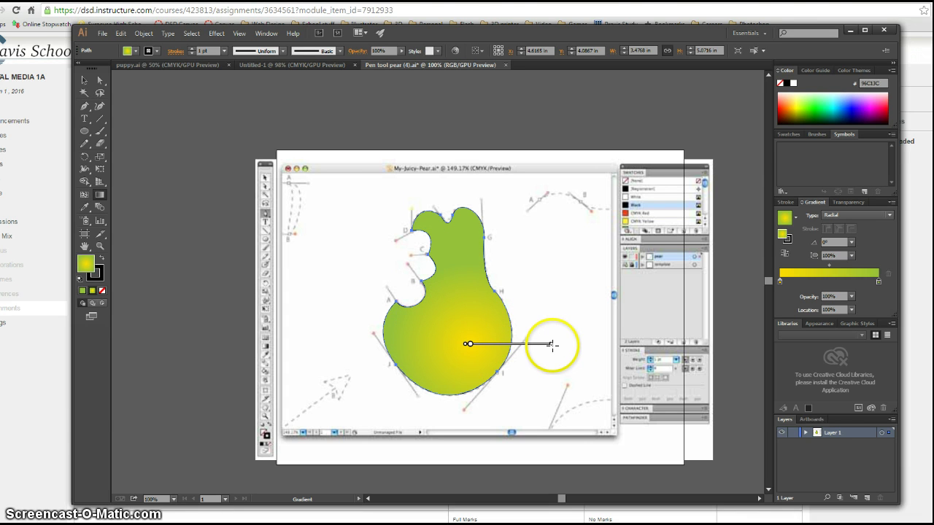
pyautogui.moveTo(553, 346)
pyautogui.mouseDown()
pyautogui.moveTo(497, 346)
pyautogui.moveTo(575, 343)
pyautogui.moveTo(502, 351)
pyautogui.moveTo(577, 353)
pyautogui.mouseUp()
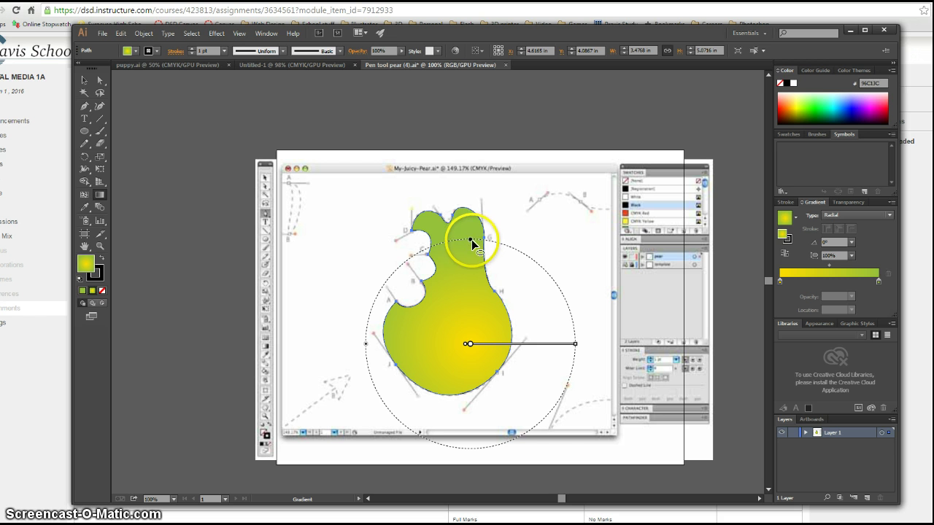
pyautogui.moveTo(471, 239)
pyautogui.mouseDown()
pyautogui.moveTo(477, 323)
pyautogui.moveTo(470, 254)
pyautogui.mouseUp()
pyautogui.moveTo(365, 343); pyautogui.dragTo(401, 349)
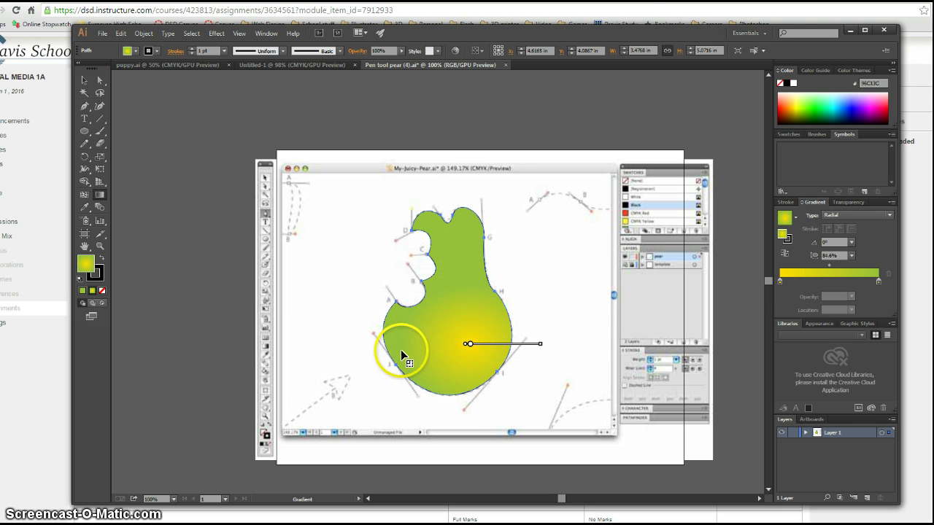
pyautogui.click(84, 80)
# Trace the template's leaf shape from point A through B with the Pen tool as a closed path about 2.31 in long.
pyautogui.click(649, 265)
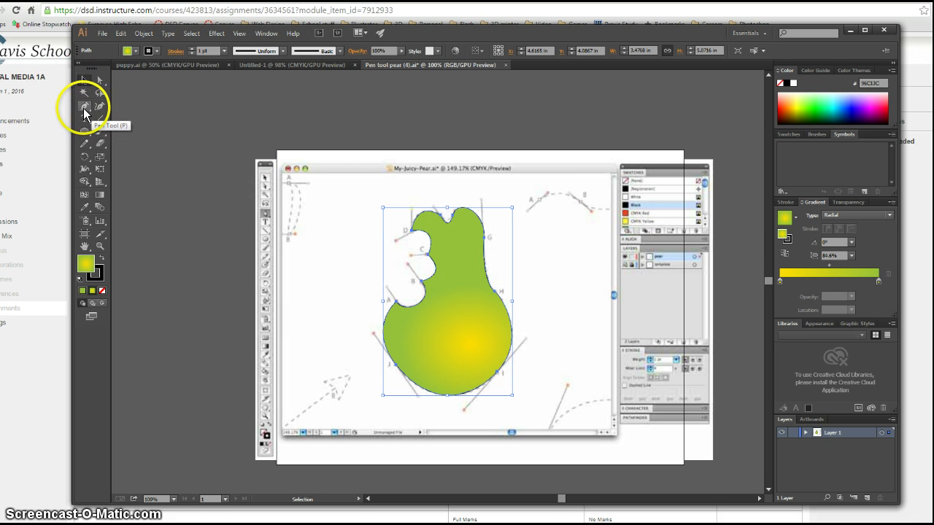
pyautogui.click(83, 109)
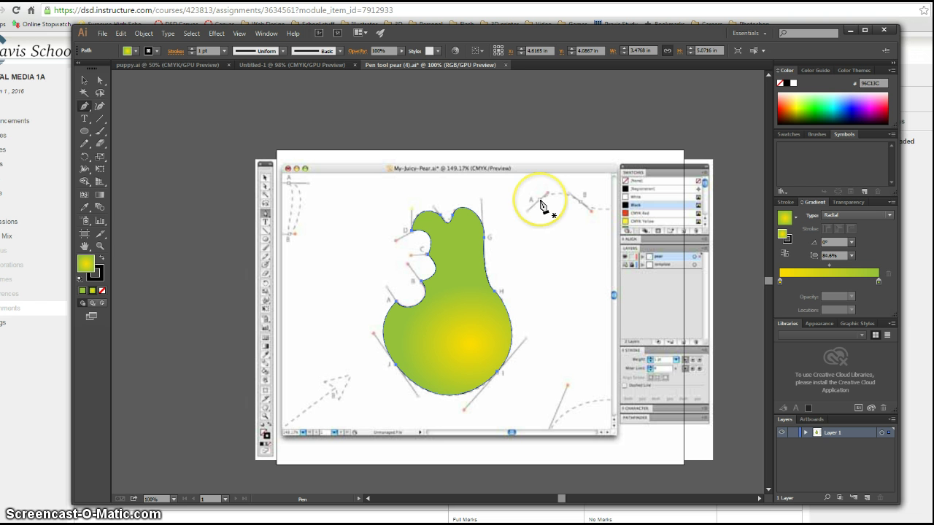
pyautogui.moveTo(541, 202); pyautogui.dragTo(545, 194)
pyautogui.moveTo(548, 193); pyautogui.dragTo(550, 196)
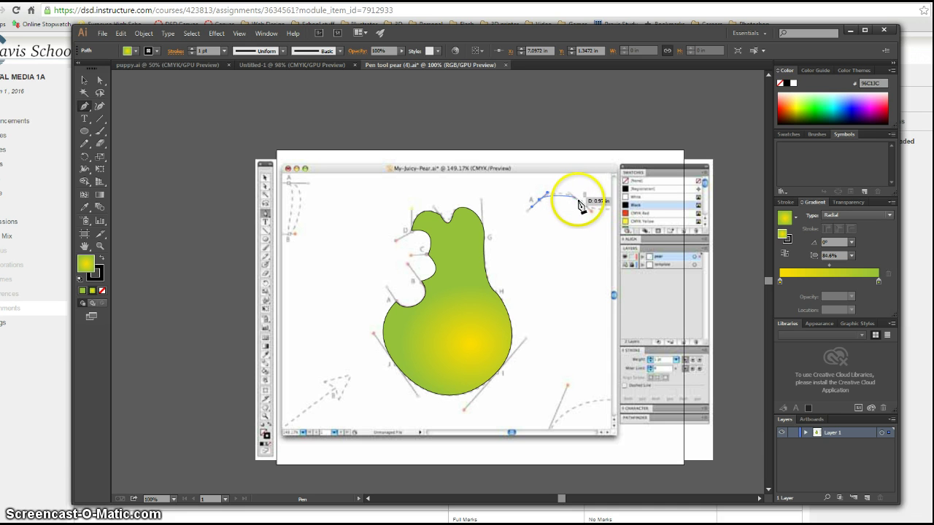
pyautogui.moveTo(583, 209); pyautogui.dragTo(595, 211)
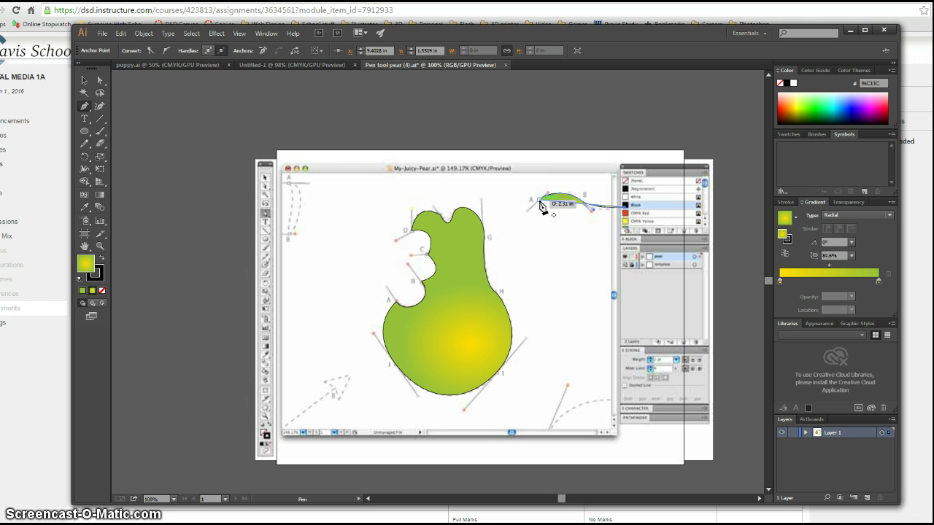
pyautogui.moveTo(542, 201); pyautogui.dragTo(572, 219)
# Rotate the traced leaf to point up diagonally and place its narrow tip at the notch on top of the pear.
pyautogui.click(84, 81)
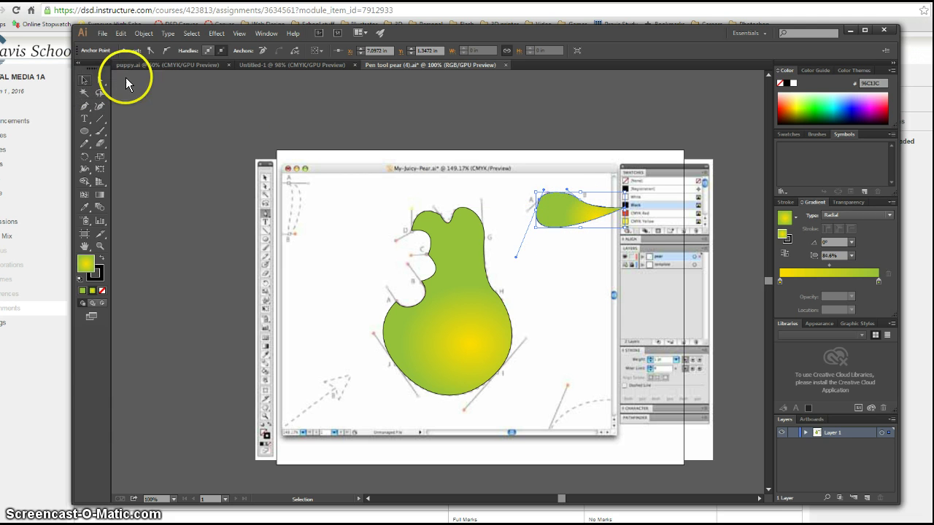
pyautogui.moveTo(628, 231); pyautogui.dragTo(507, 240)
pyautogui.moveTo(581, 217); pyautogui.dragTo(505, 212)
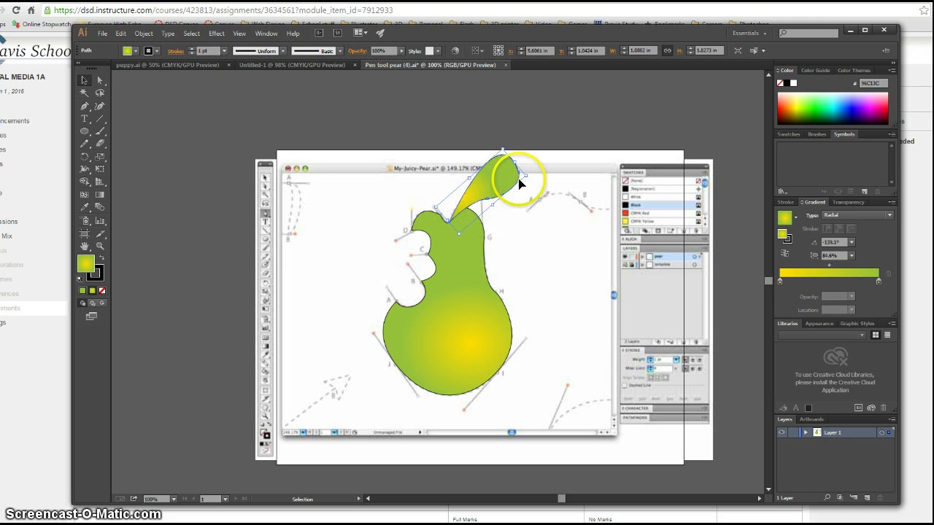
# Set the leaf gradient's yellow starting stop to dark green 213F00 from the RGB spectrum.
pyautogui.doubleClick(779, 282)
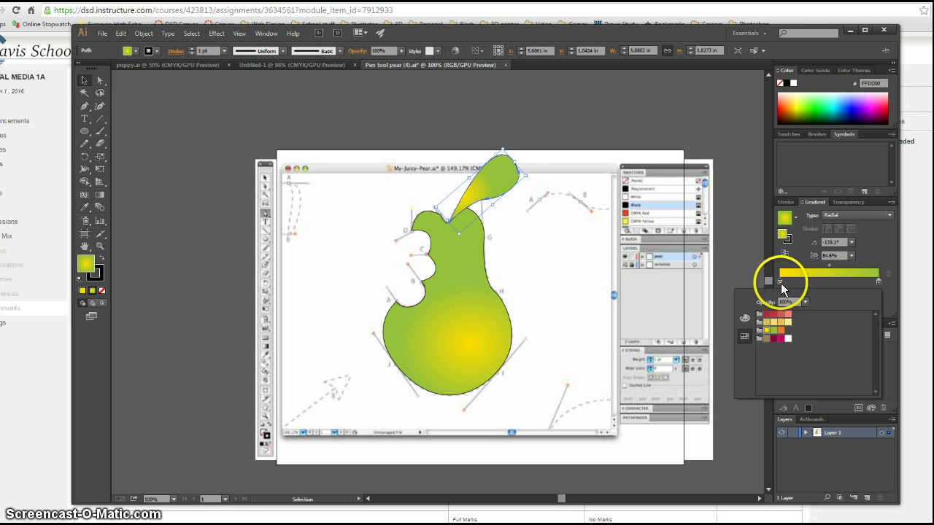
pyautogui.click(745, 318)
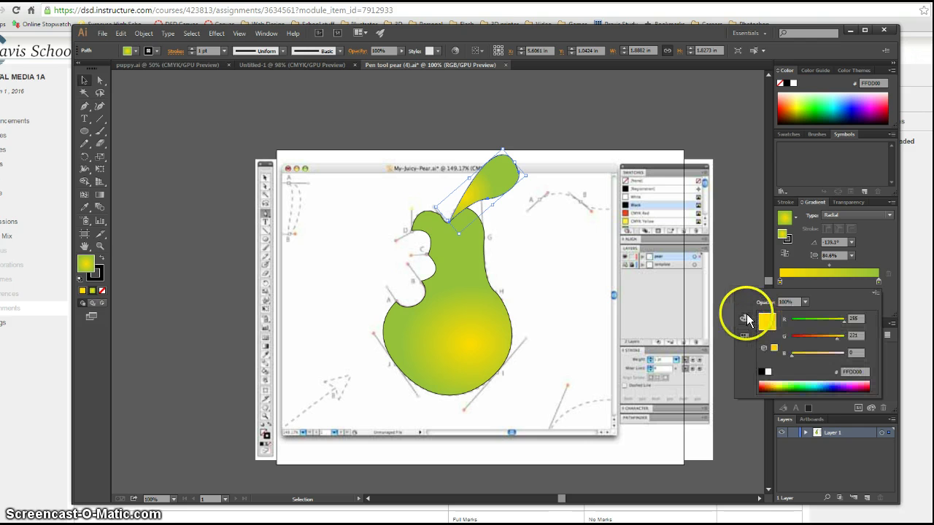
pyautogui.moveTo(800, 381); pyautogui.dragTo(790, 384)
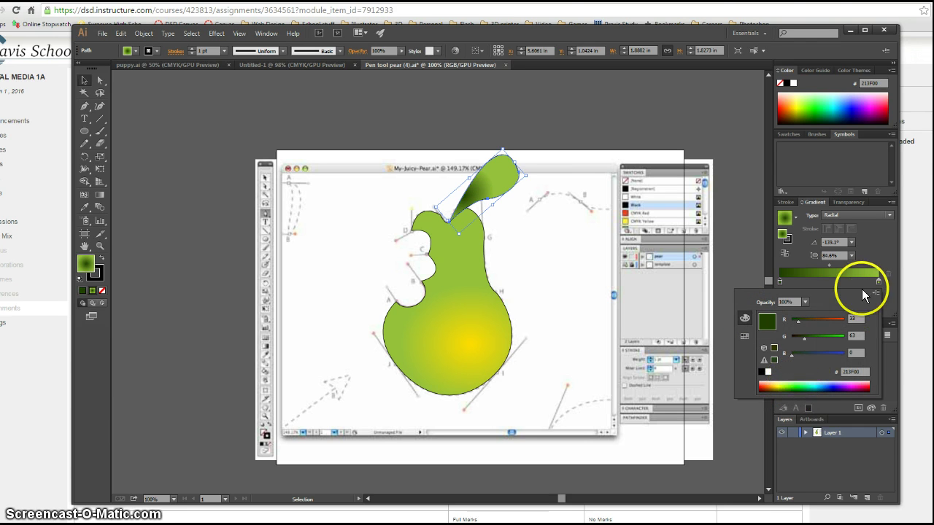
# Set the leaf gradient's end stop to bright lime green BAFF00 using the RGB spectrum and the red slider.
pyautogui.click(878, 284)
pyautogui.doubleClick(878, 283)
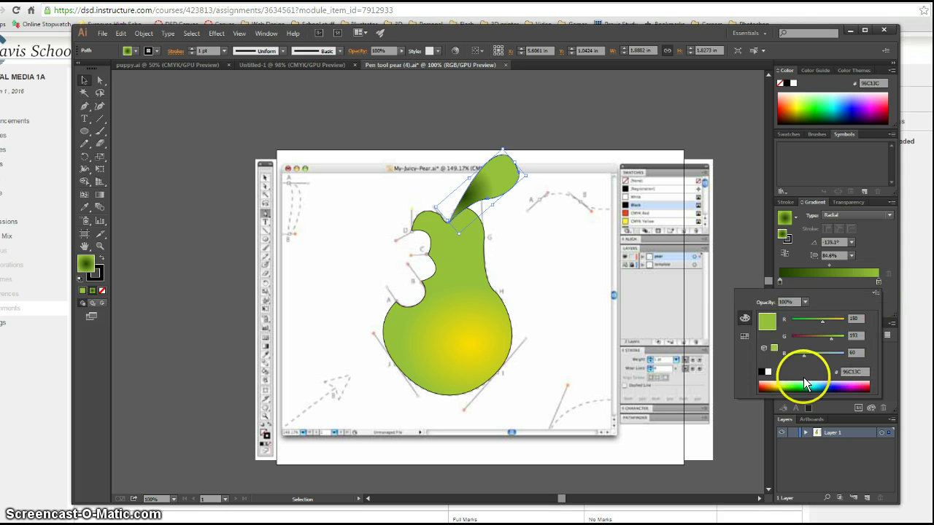
pyautogui.click(791, 383)
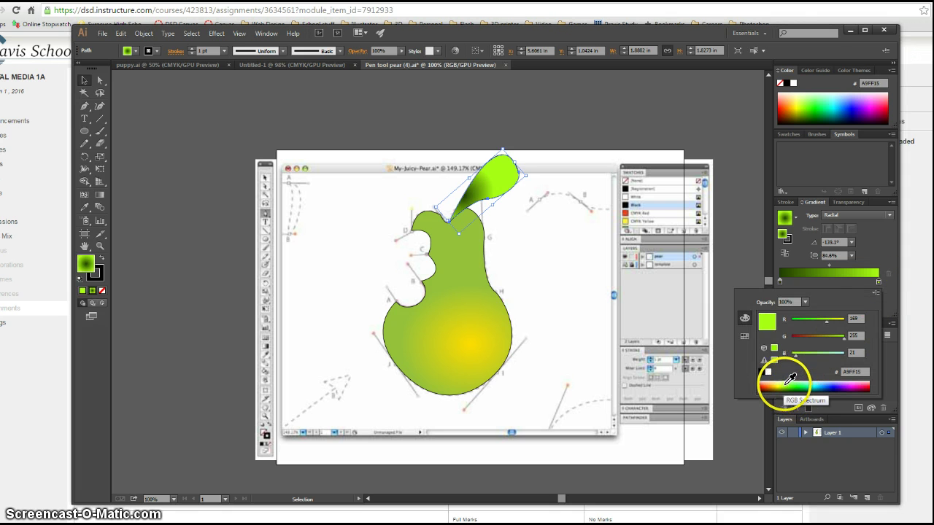
pyautogui.moveTo(790, 378); pyautogui.dragTo(792, 356)
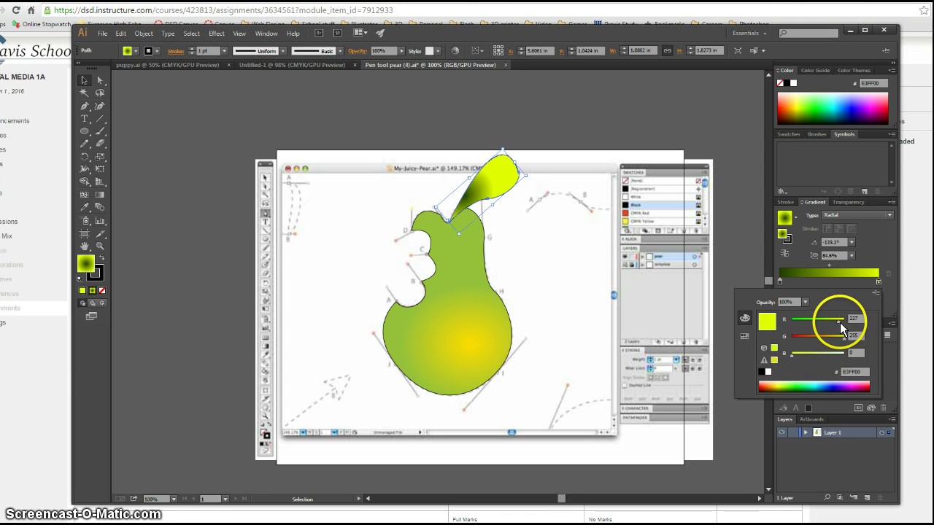
pyautogui.moveTo(839, 321); pyautogui.dragTo(845, 322)
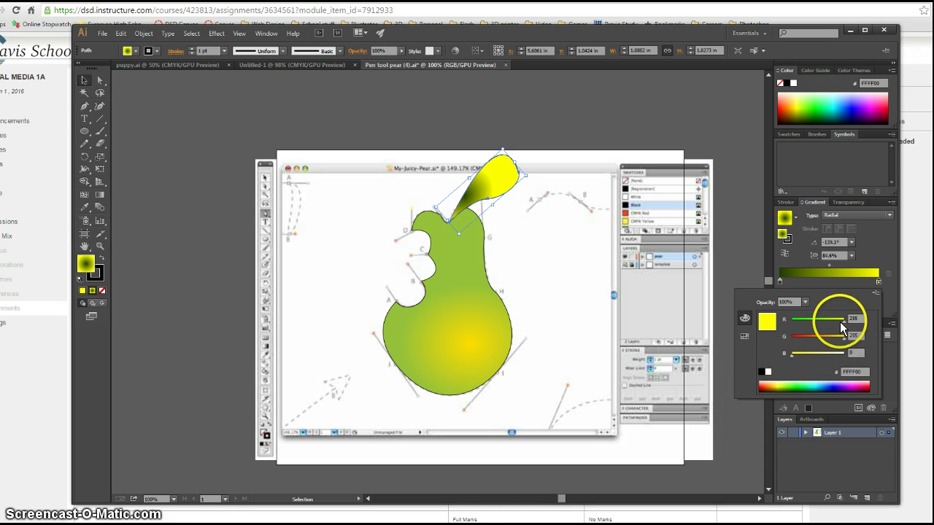
pyautogui.moveTo(844, 321); pyautogui.dragTo(830, 322)
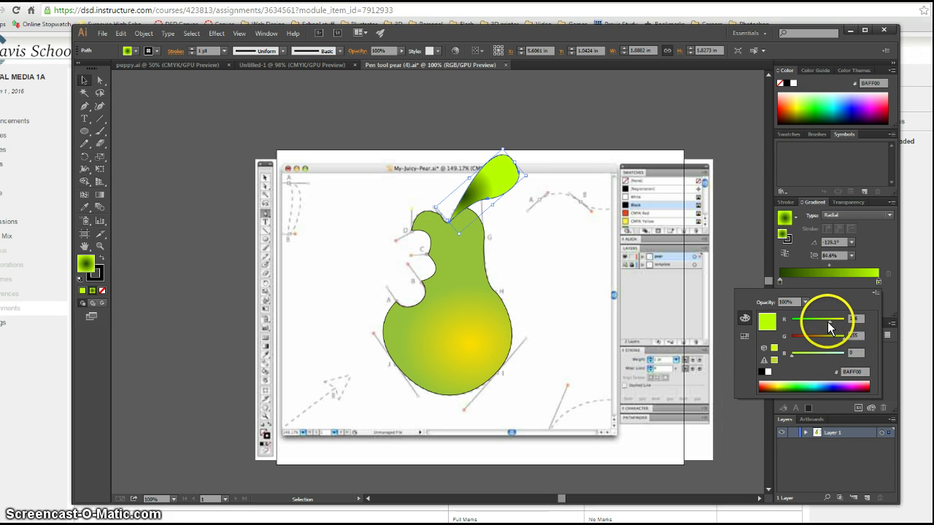
# Change the leaf's gradient type to Linear.
pyautogui.click(850, 263)
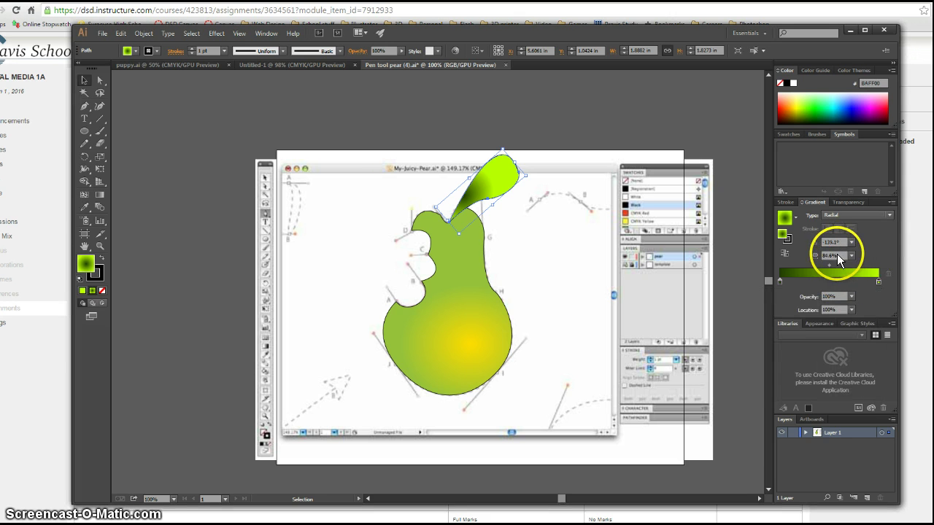
pyautogui.click(890, 216)
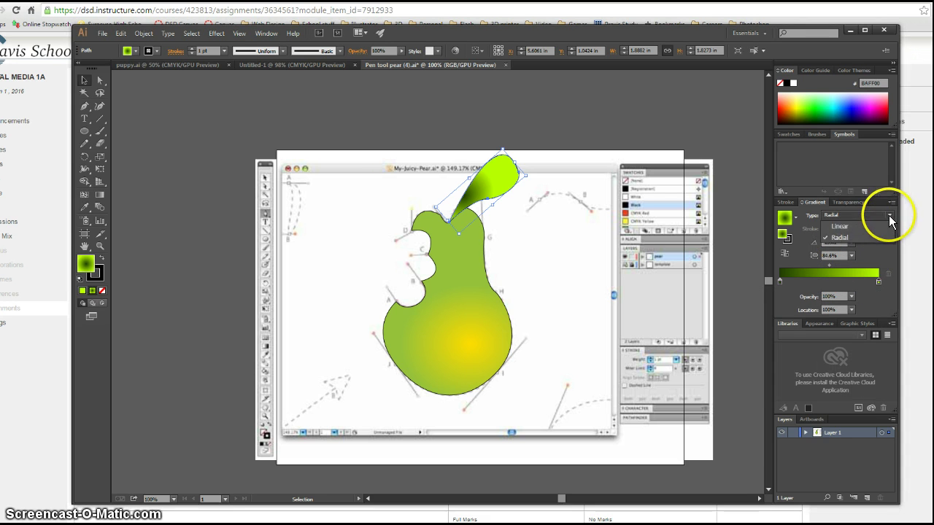
pyautogui.click(854, 227)
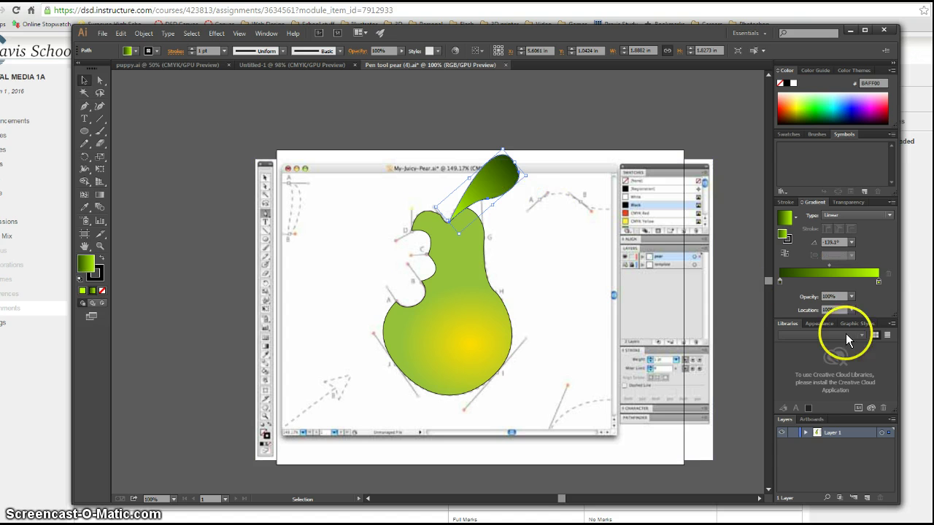
# Trace the template's narrow stem between points A and B with the Pen tool, about 0.21 in wide and 1.37 in tall.
pyautogui.click(84, 106)
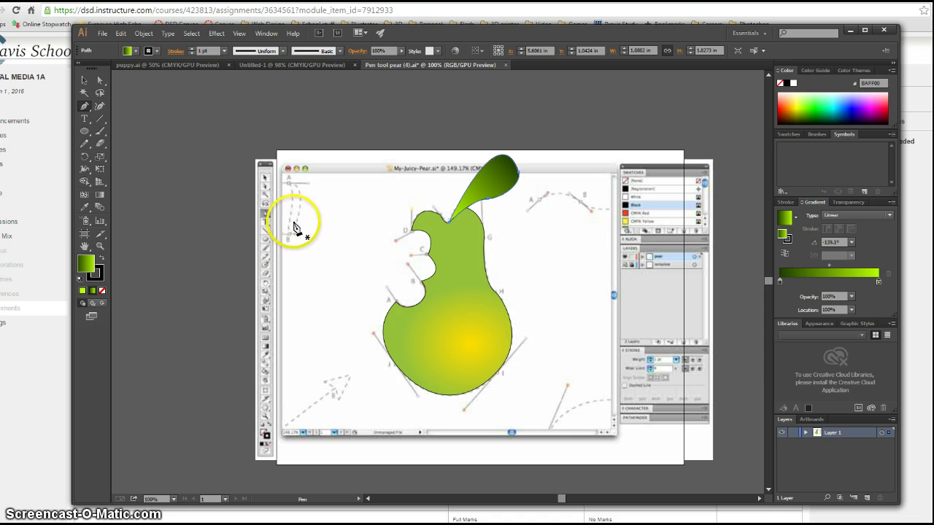
pyautogui.moveTo(289, 184); pyautogui.dragTo(267, 182)
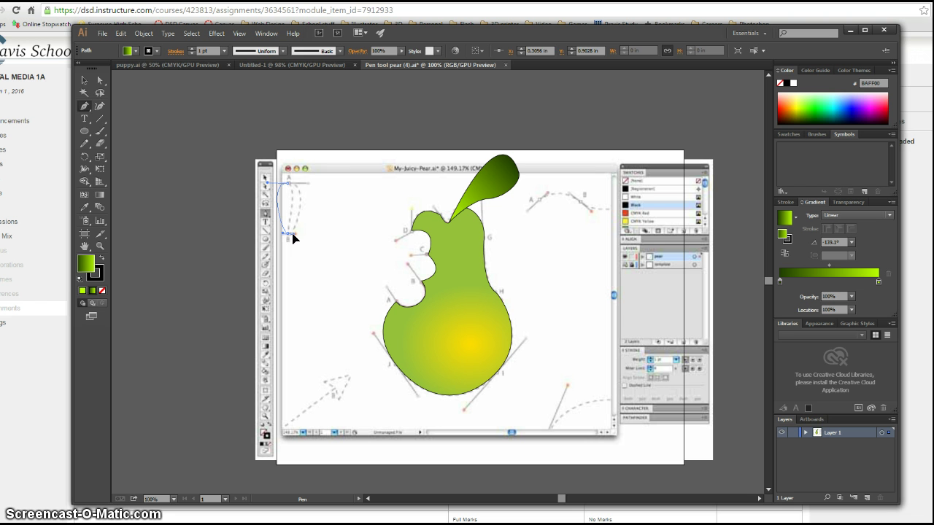
pyautogui.moveTo(292, 235); pyautogui.dragTo(293, 235)
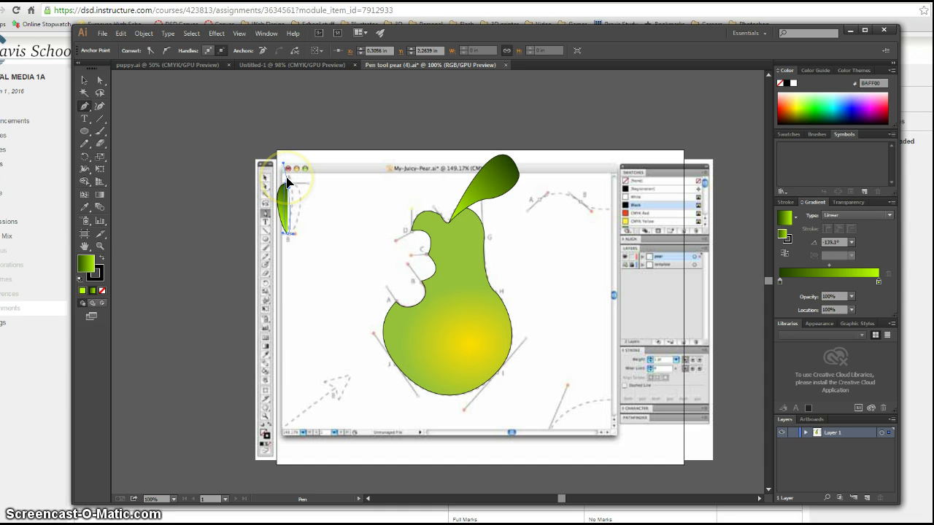
pyautogui.moveTo(288, 182); pyautogui.dragTo(317, 227)
# Move the traced stem off its template outline and fill it with the brown swatch 997F60.
pyautogui.click(83, 77)
pyautogui.click(288, 221)
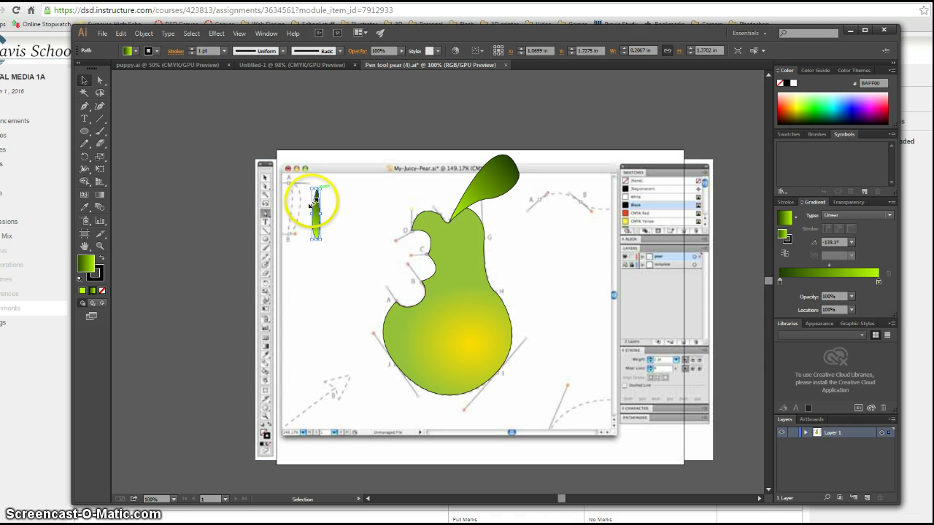
pyautogui.click(134, 50)
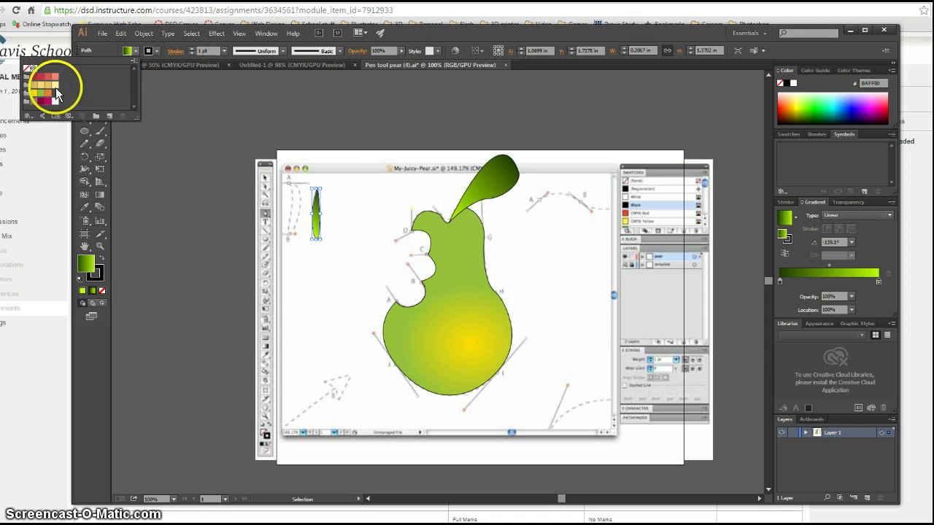
pyautogui.click(37, 101)
pyautogui.click(341, 157)
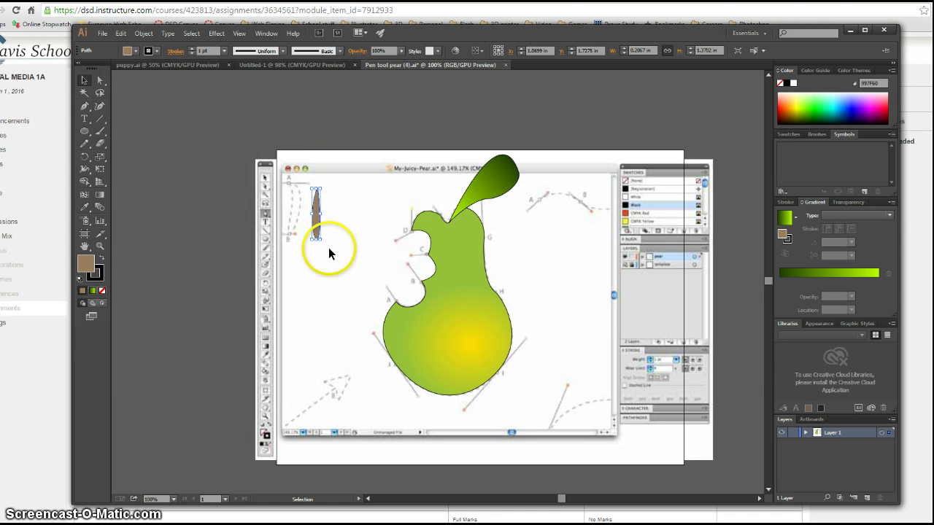
# Tilt the brown stem slightly, place it in the notch on top of the pear, and nudge it up and toward the leaf.
pyautogui.moveTo(321, 243); pyautogui.dragTo(448, 195)
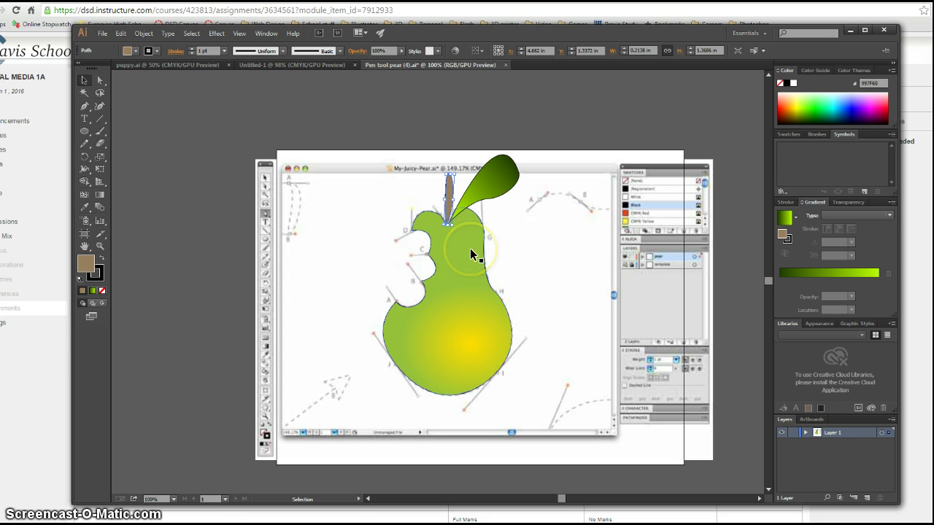
pyautogui.press('Right')
pyautogui.press('Up')
pyautogui.press('Up')
pyautogui.press('Up')
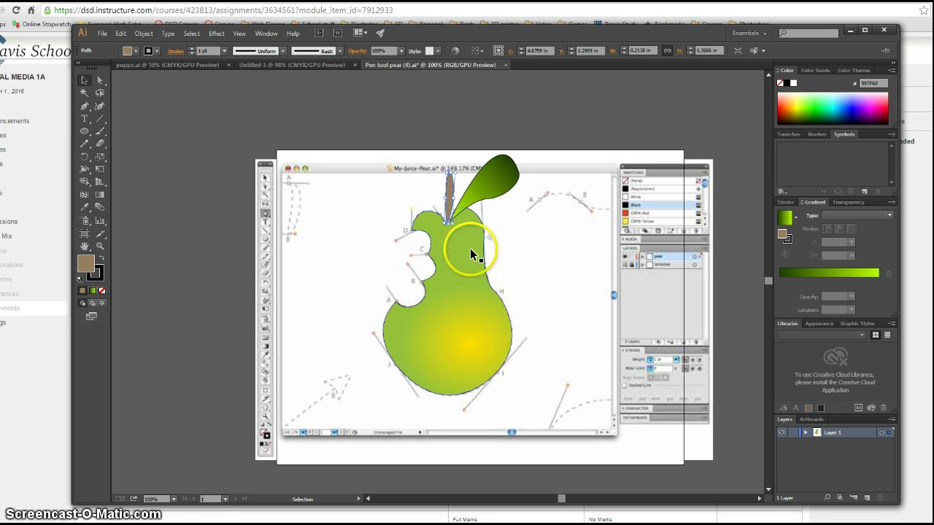
pyautogui.press('Right')
pyautogui.press('Right')
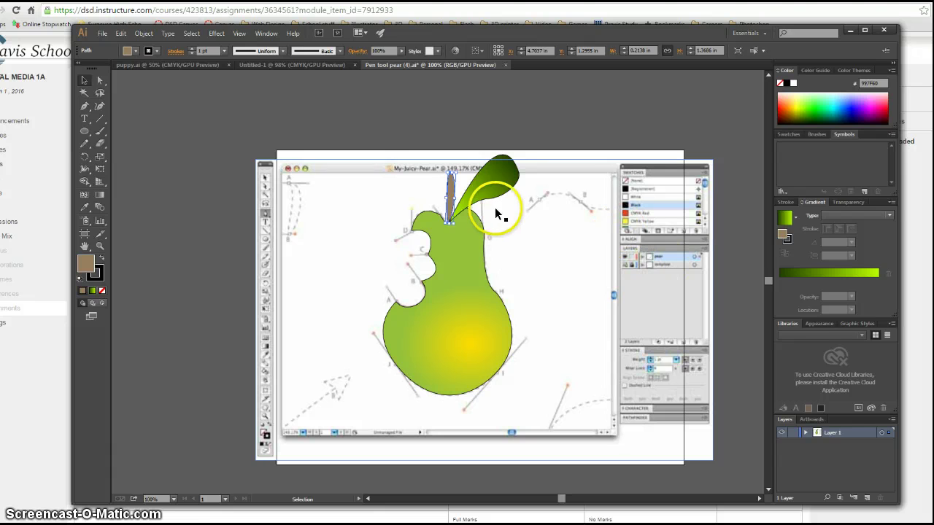
# Set the stroke of the stem, the pear body and the leaf to None.
pyautogui.click(157, 50)
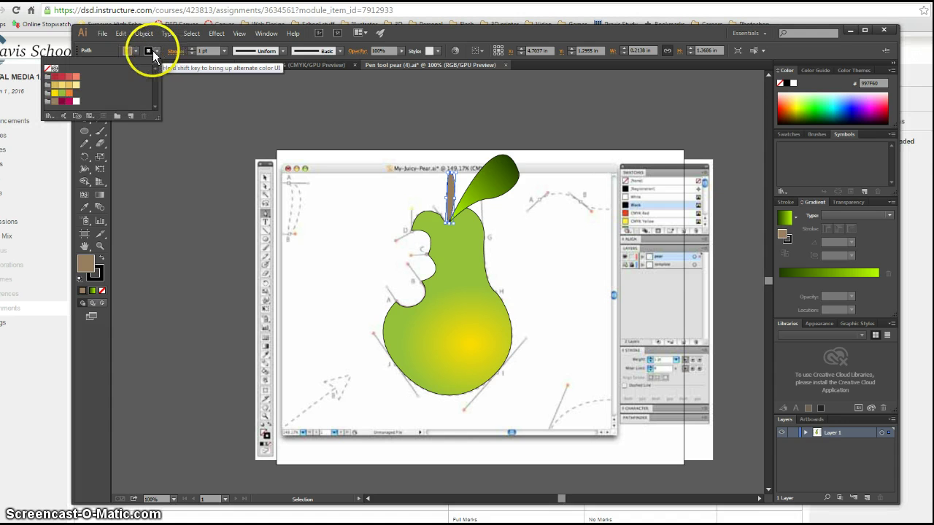
pyautogui.click(50, 71)
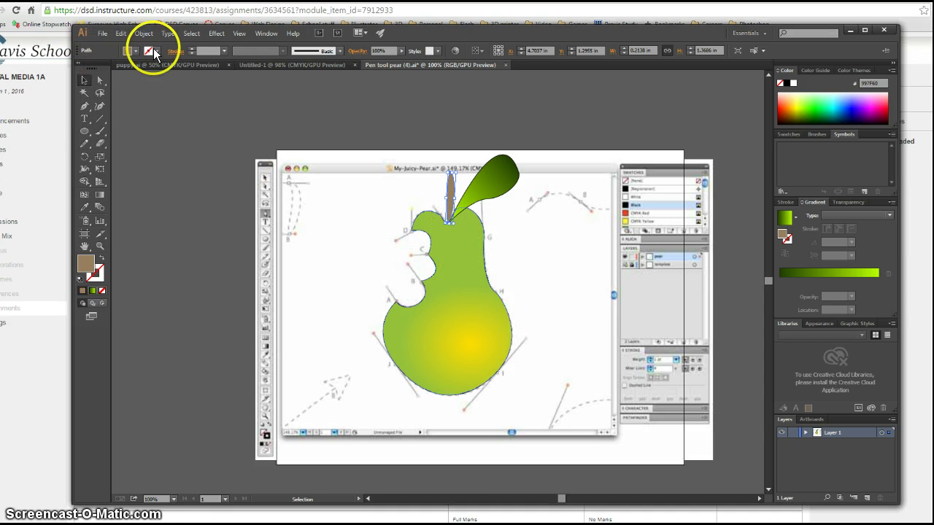
pyautogui.click(460, 324)
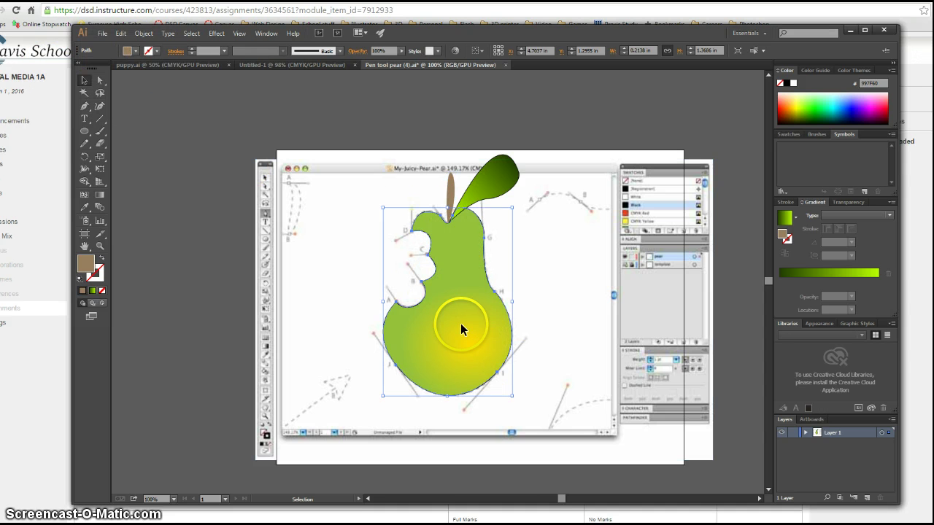
pyautogui.click(159, 55)
pyautogui.click(48, 69)
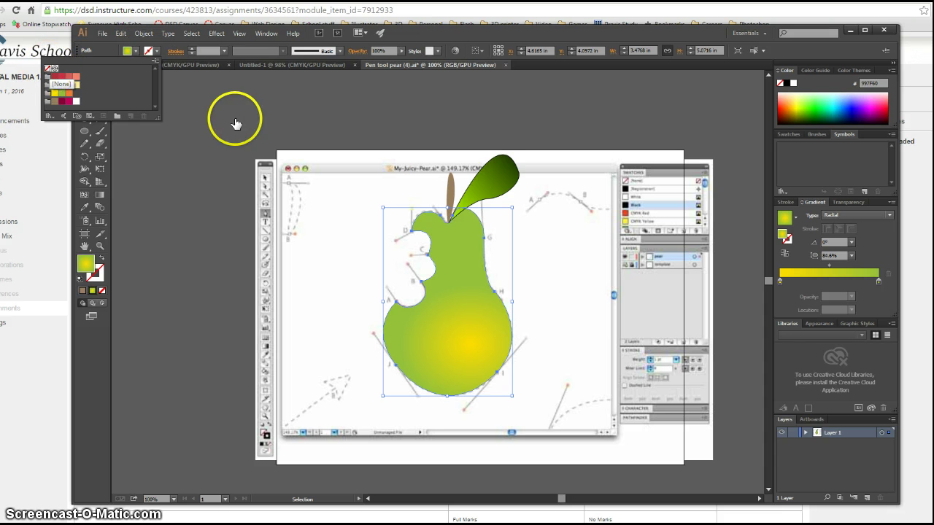
pyautogui.click(159, 55)
pyautogui.click(489, 178)
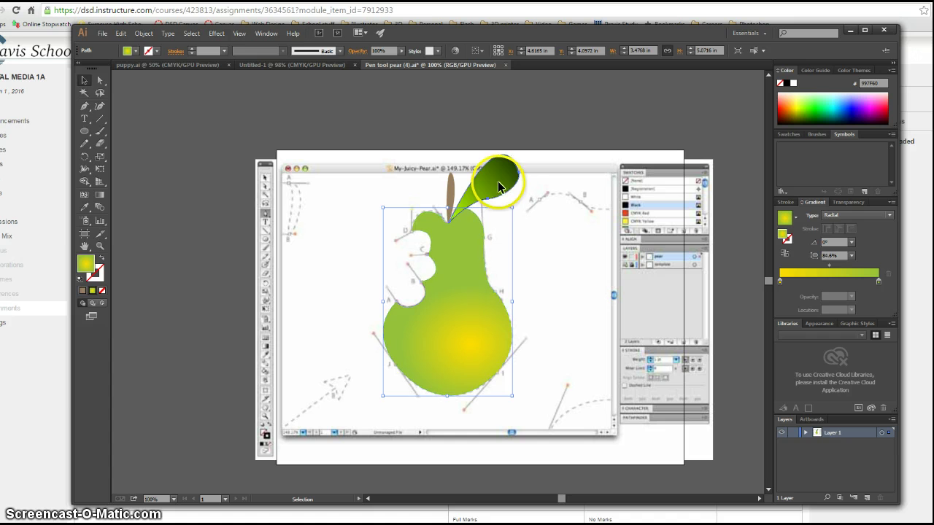
pyautogui.click(499, 187)
pyautogui.click(150, 50)
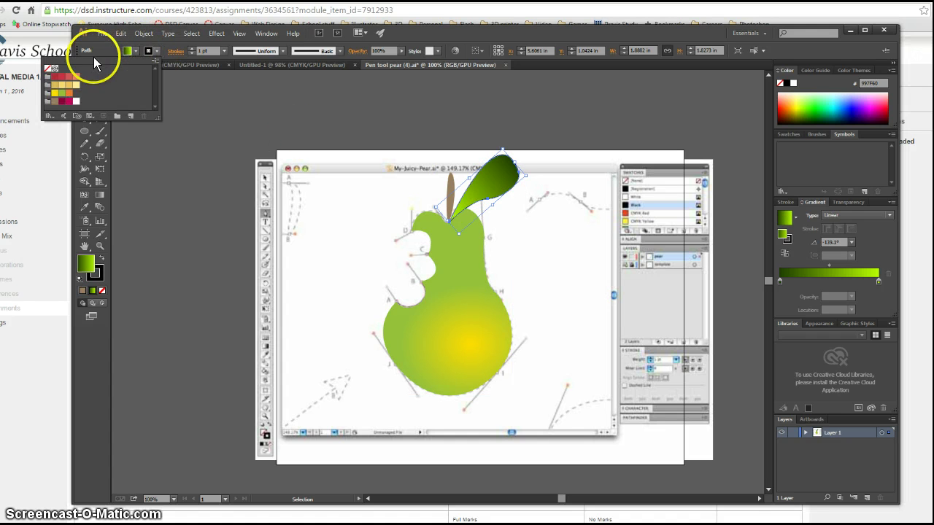
pyautogui.click(51, 68)
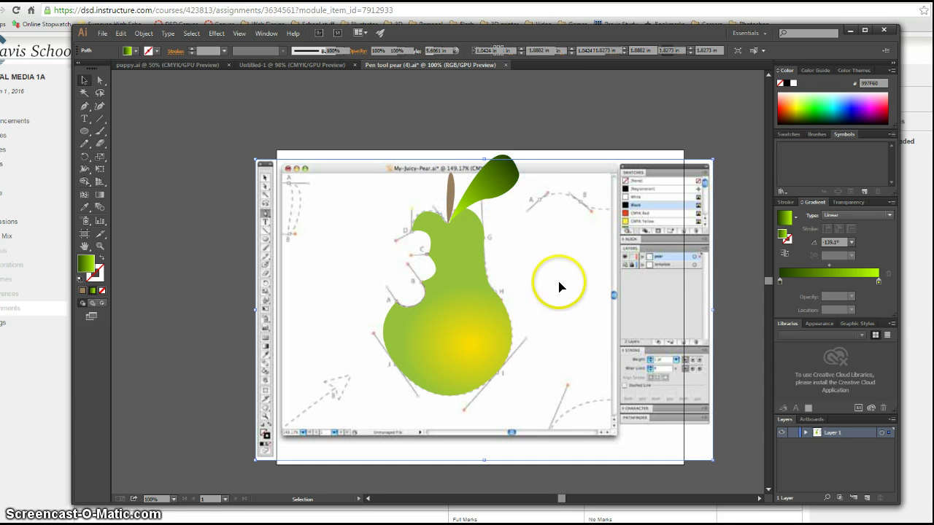
pyautogui.click(577, 299)
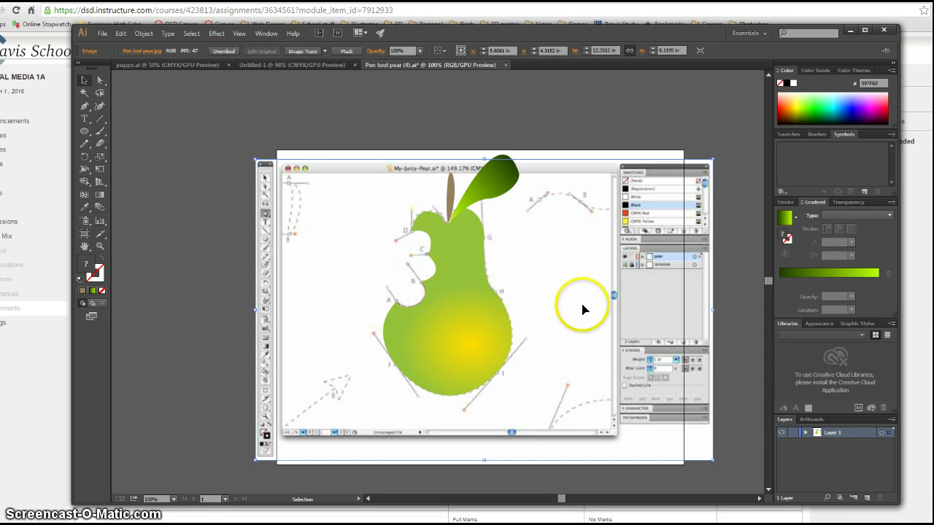
# Draw a small curved path on the lower-left part of the pear body with the Pen tool, about 0.28 in wide and 0.30 in tall.
pyautogui.click(85, 107)
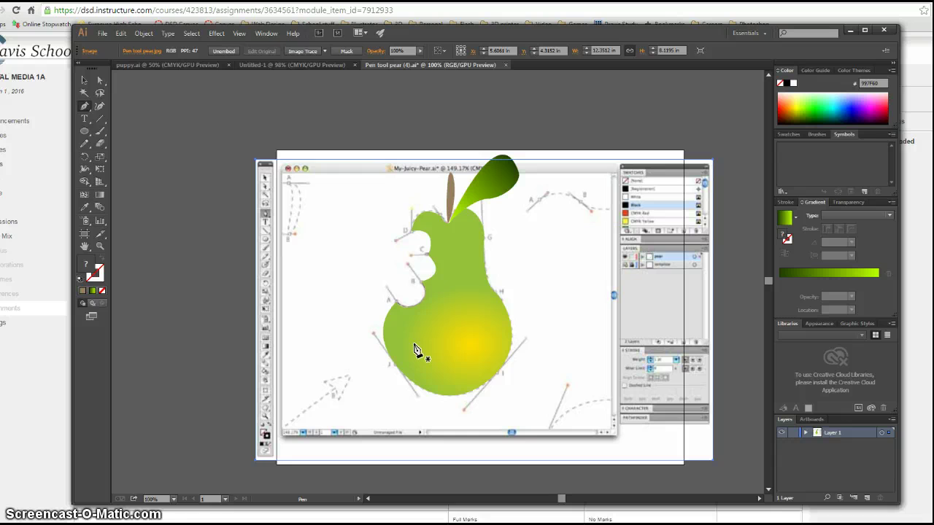
pyautogui.moveTo(413, 345); pyautogui.dragTo(427, 359)
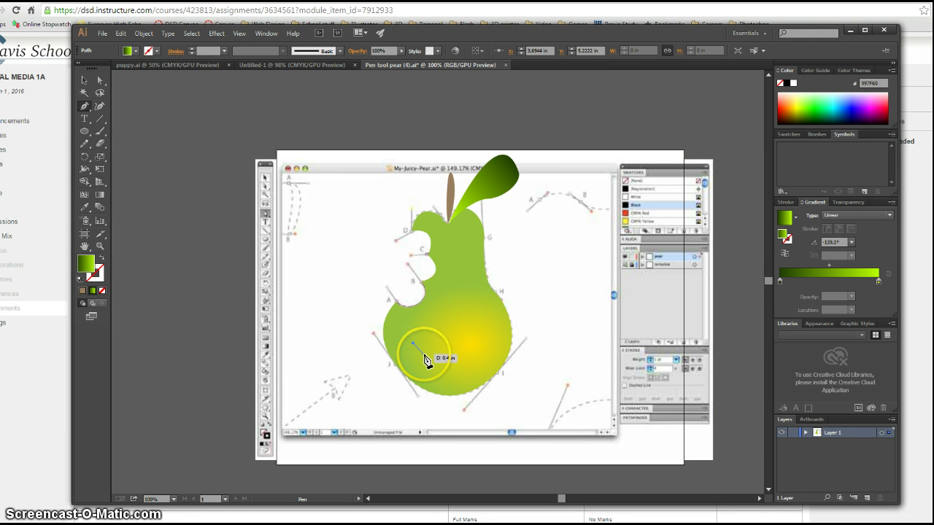
pyautogui.moveTo(420, 356); pyautogui.dragTo(422, 369)
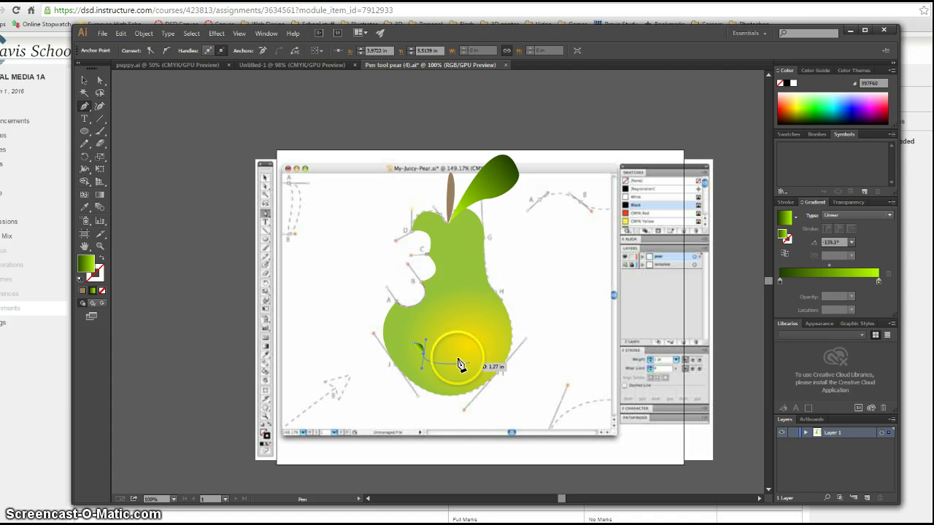
pyautogui.moveTo(458, 385); pyautogui.dragTo(465, 380)
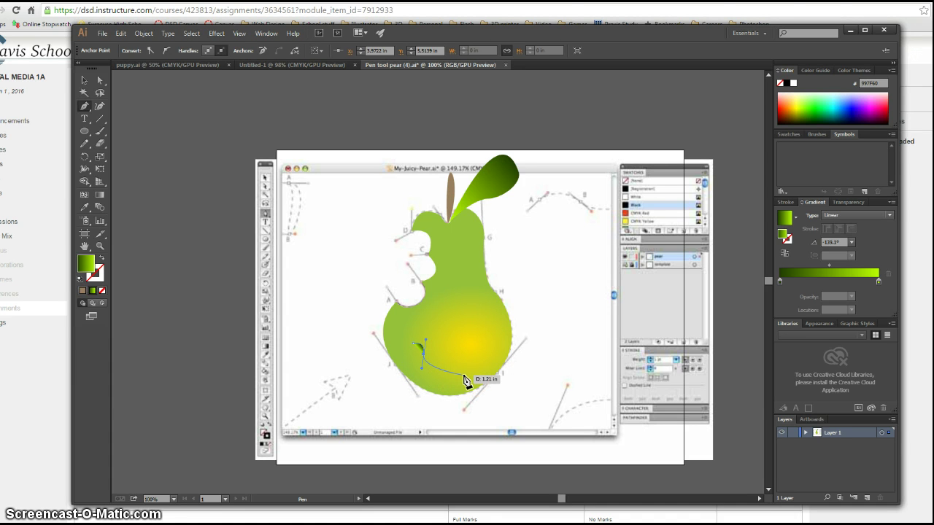
pyautogui.click(416, 348)
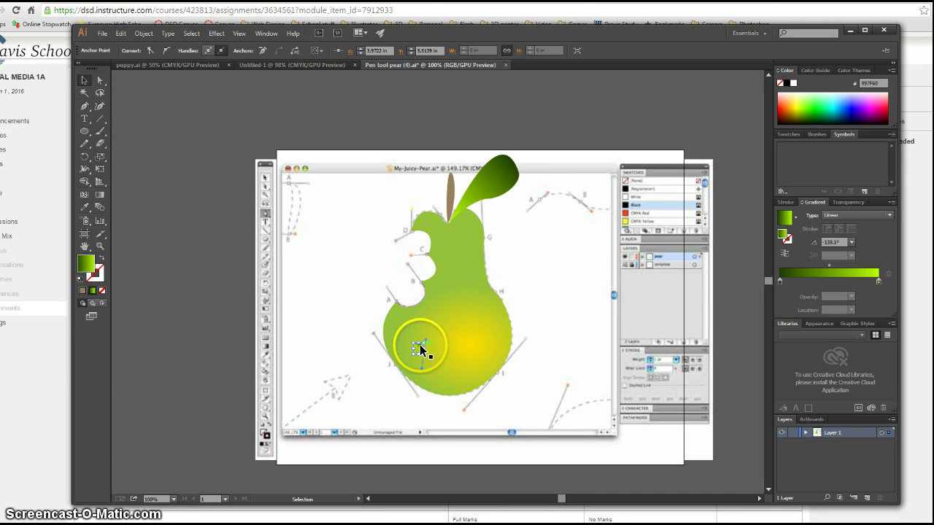
# Set the fill of the small curve on the pear body to None.
pyautogui.click(419, 345)
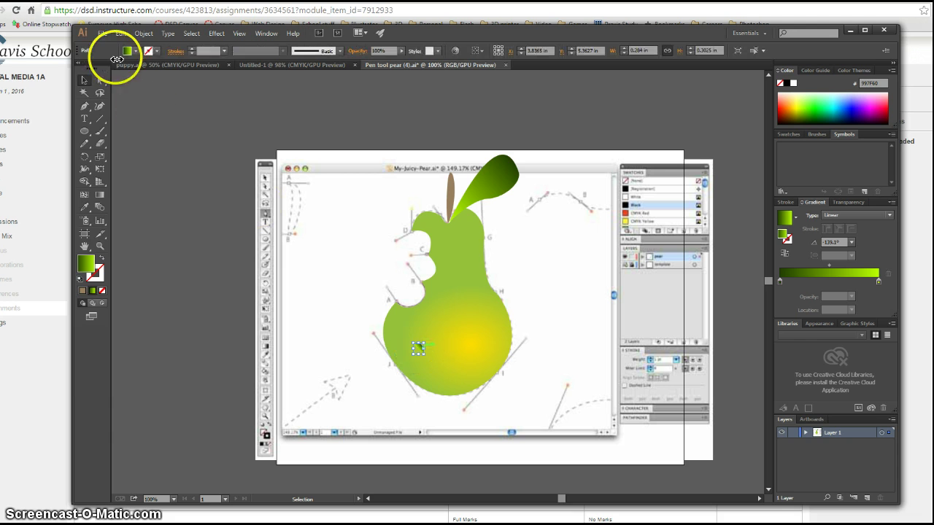
pyautogui.click(135, 51)
pyautogui.click(27, 69)
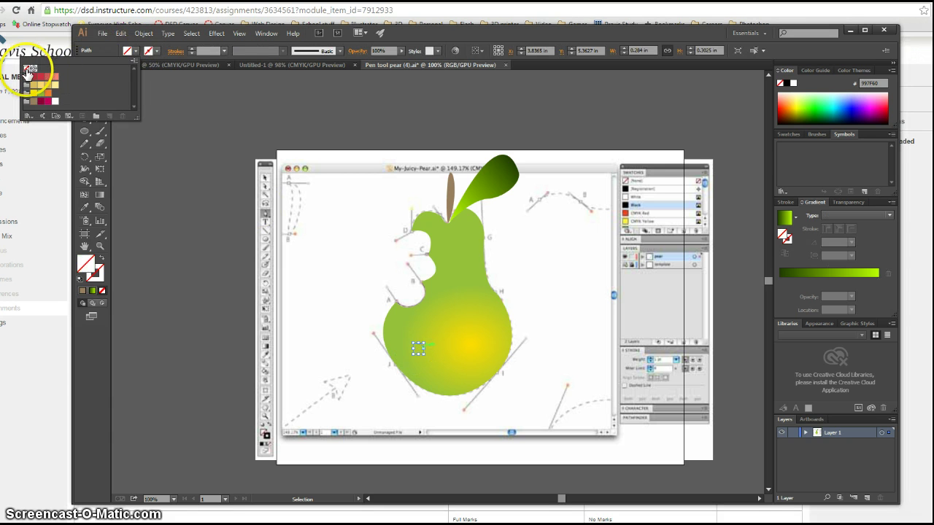
pyautogui.click(135, 53)
pyautogui.click(136, 53)
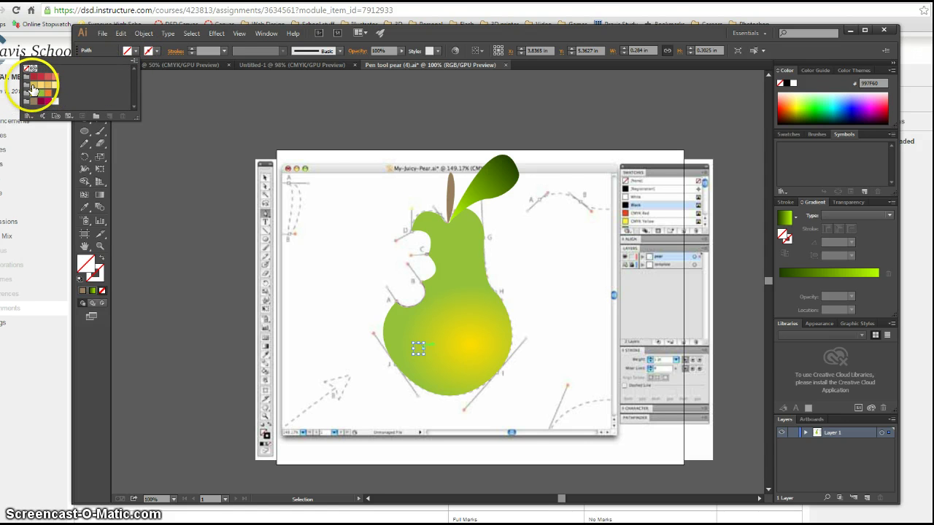
pyautogui.click(32, 87)
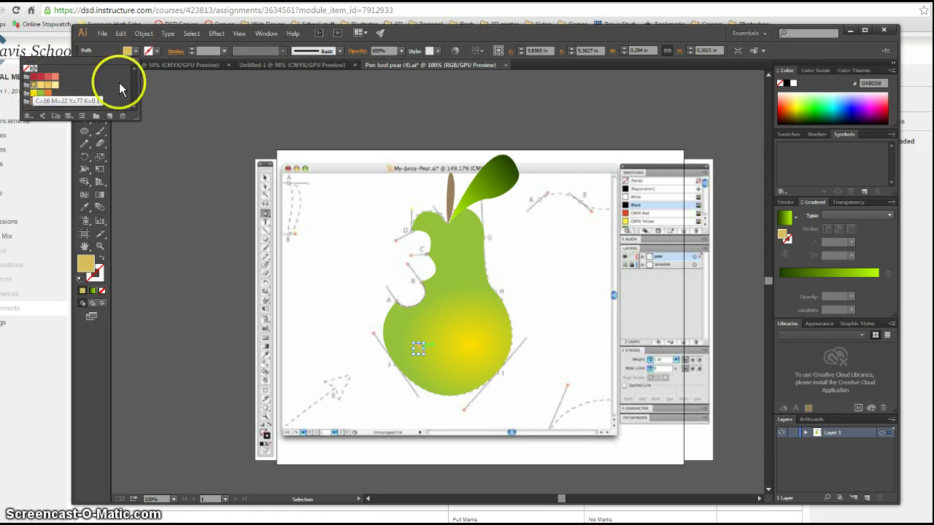
pyautogui.click(136, 51)
pyautogui.click(28, 70)
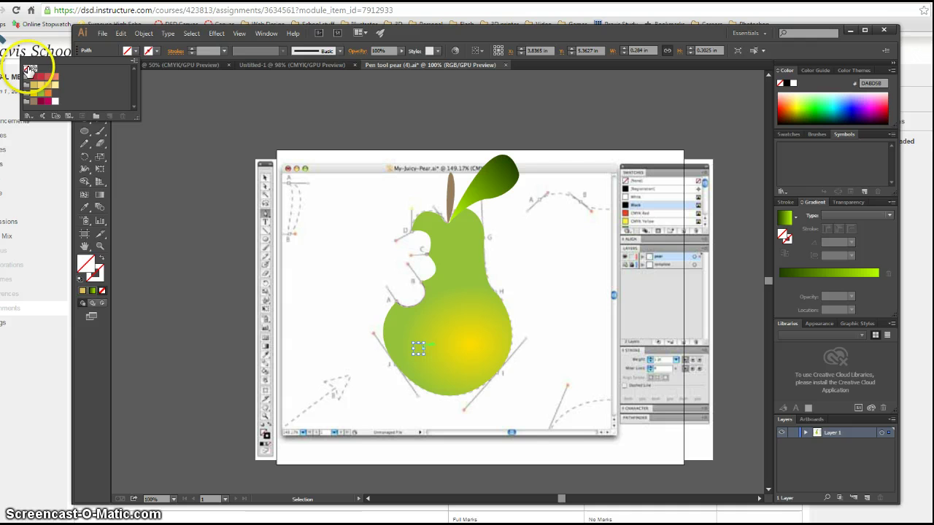
# Give the small curve on the pear a yellow stroke with a weight of 2 pt.
pyautogui.click(152, 51)
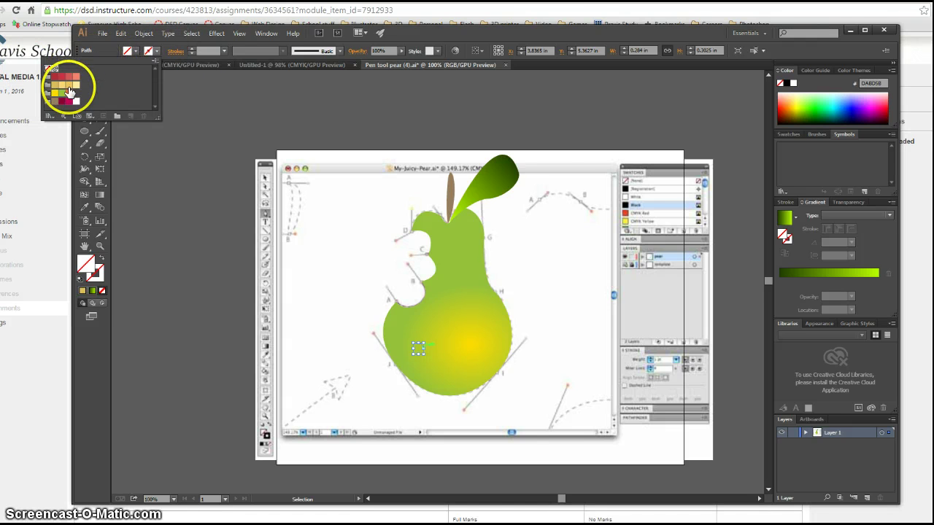
pyautogui.click(55, 95)
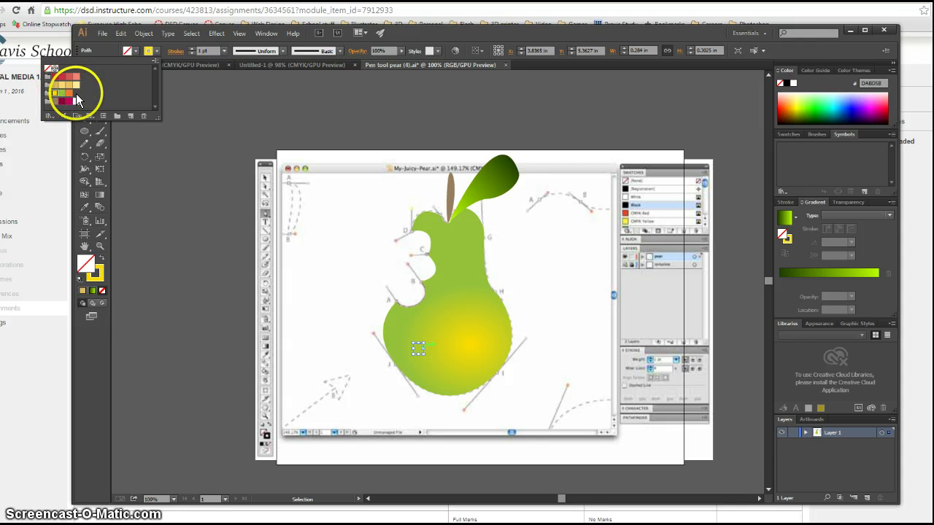
pyautogui.click(192, 50)
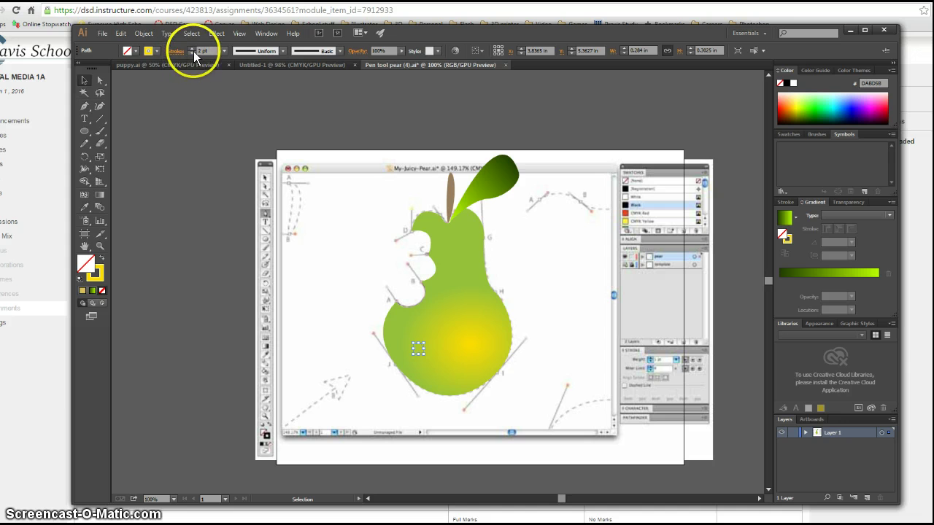
pyautogui.click(193, 47)
pyautogui.click(281, 170)
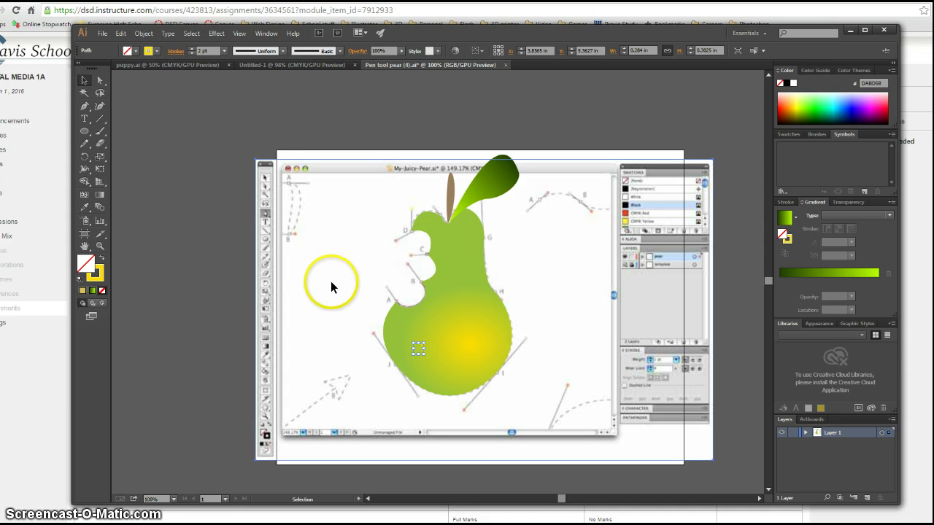
pyautogui.click(421, 351)
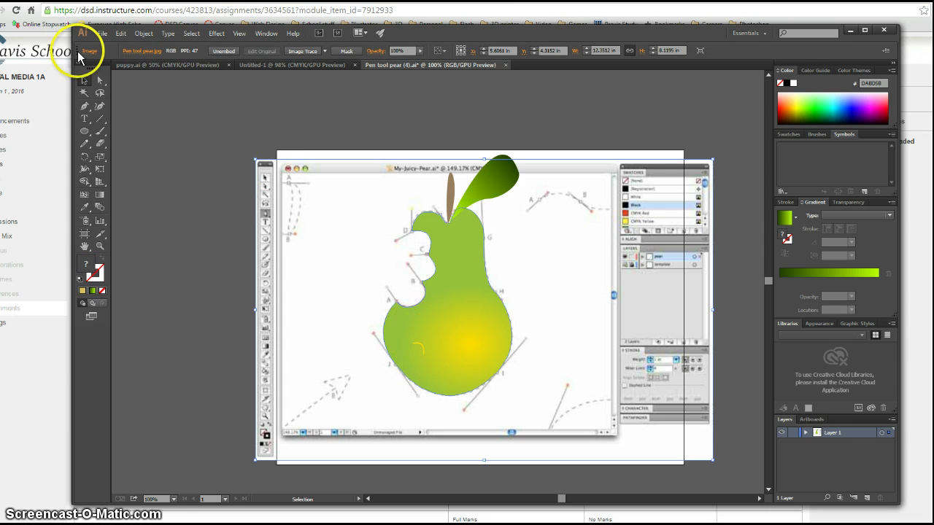
# Draw a straight diagonal line from outside the pear's lower-left edge up to the yellow curve, about 1.37 in wide and 1.20 in tall.
pyautogui.click(84, 108)
pyautogui.click(418, 342)
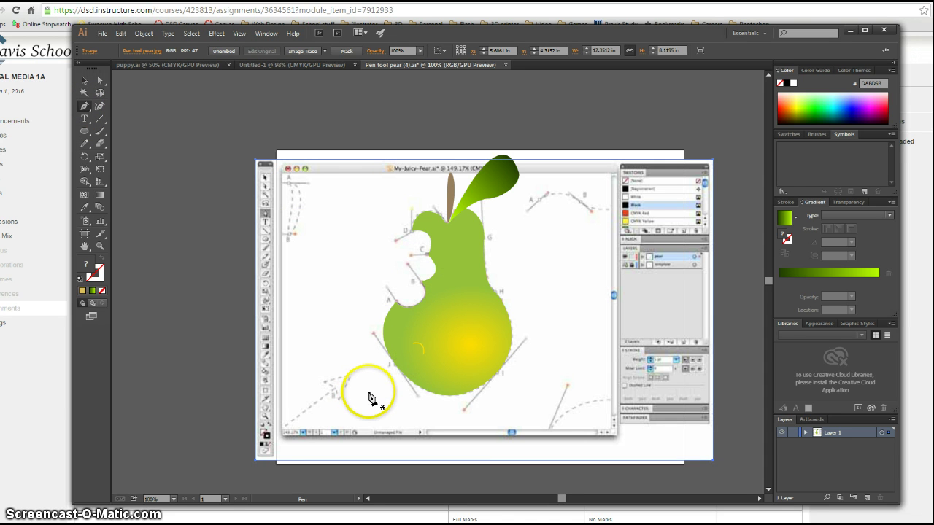
pyautogui.moveTo(372, 391); pyautogui.dragTo(424, 352)
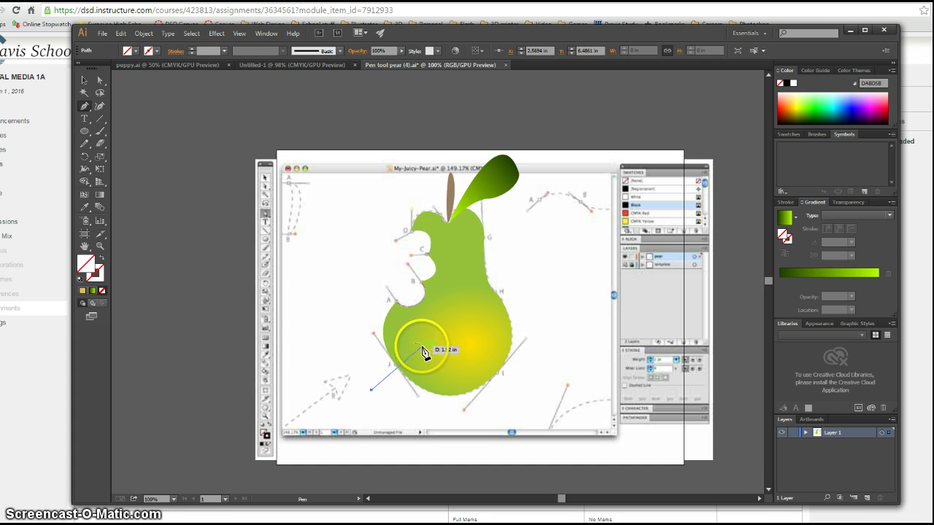
pyautogui.click(423, 347)
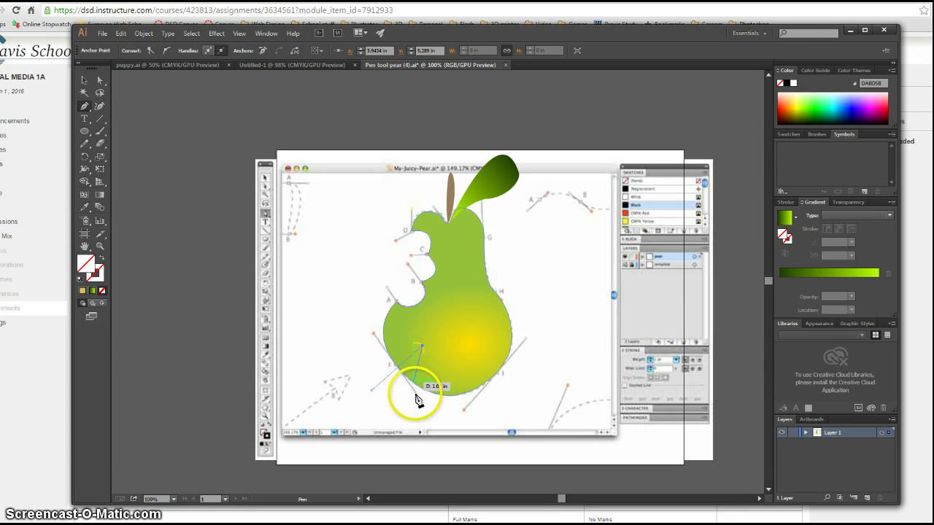
pyautogui.moveTo(439, 384); pyautogui.dragTo(439, 377)
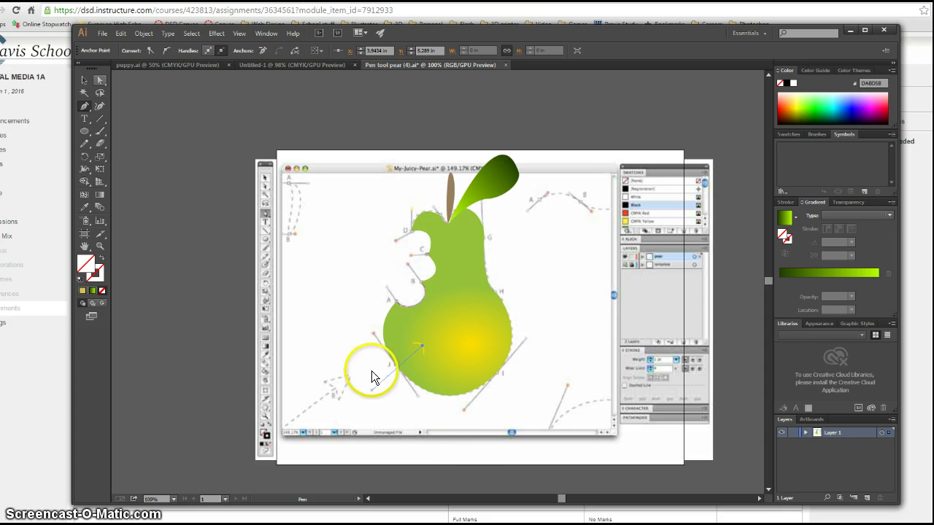
pyautogui.press('v')
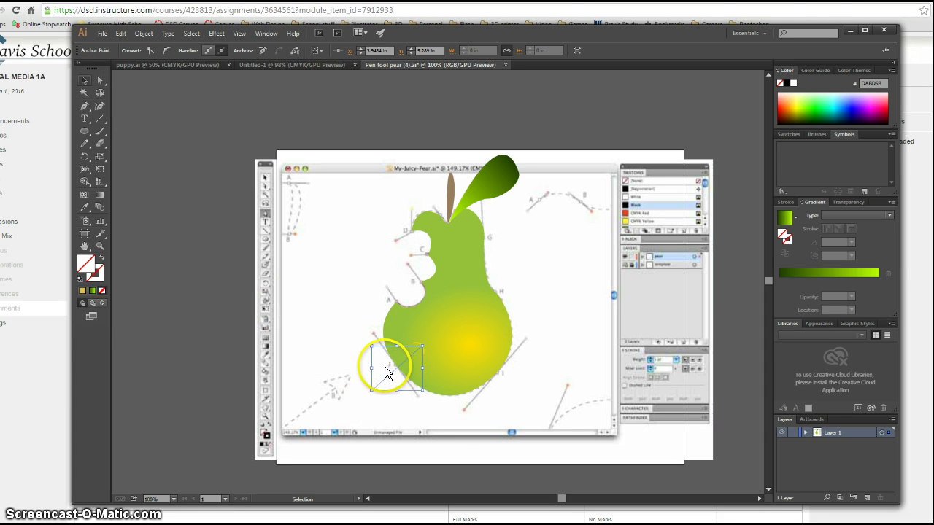
pyautogui.click(441, 422)
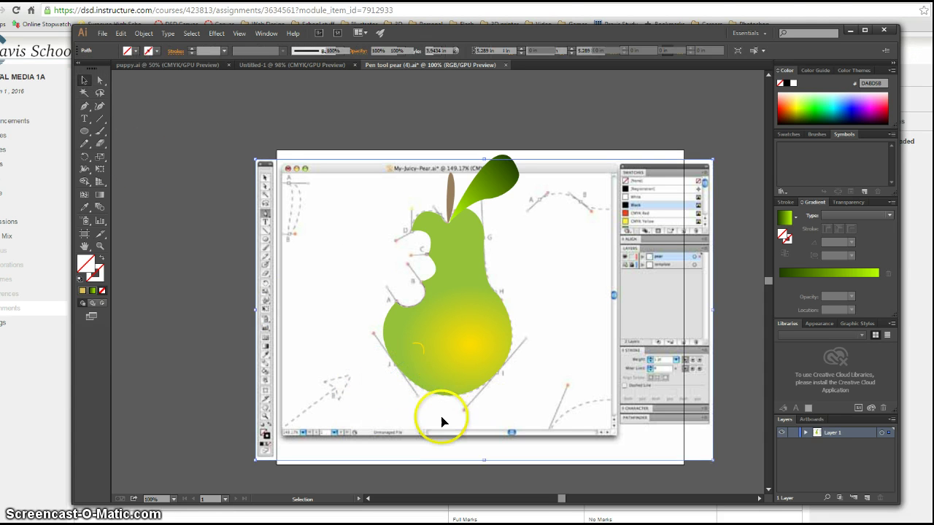
# Give the diagonal line a brown stroke with a weight of 5 pt.
pyautogui.click(393, 370)
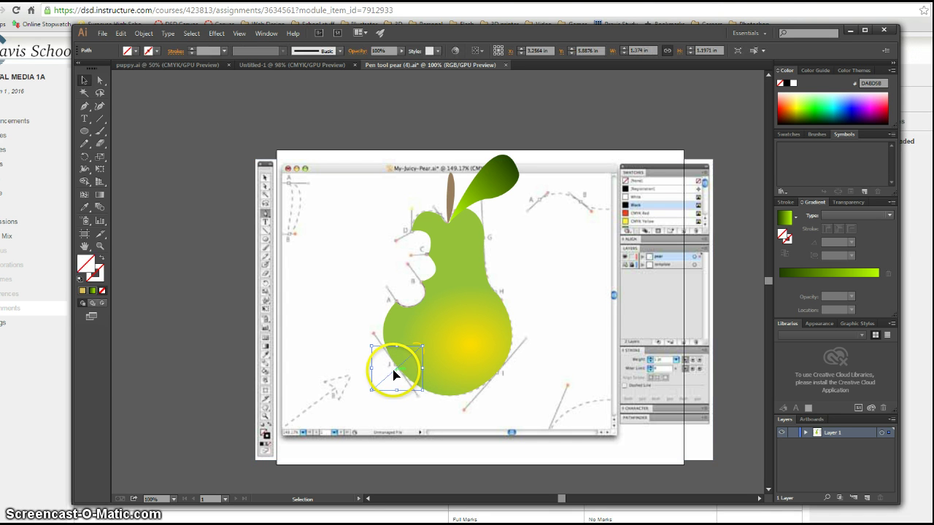
pyautogui.click(156, 51)
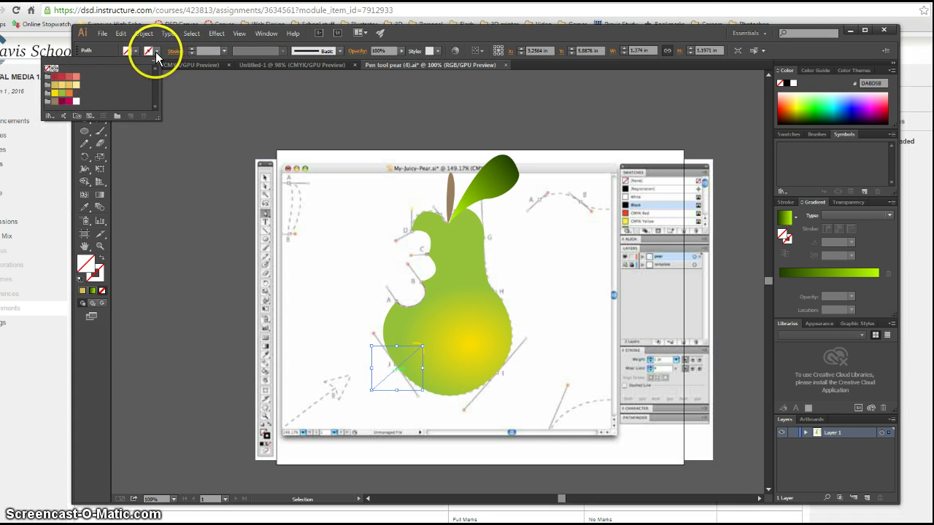
pyautogui.click(54, 102)
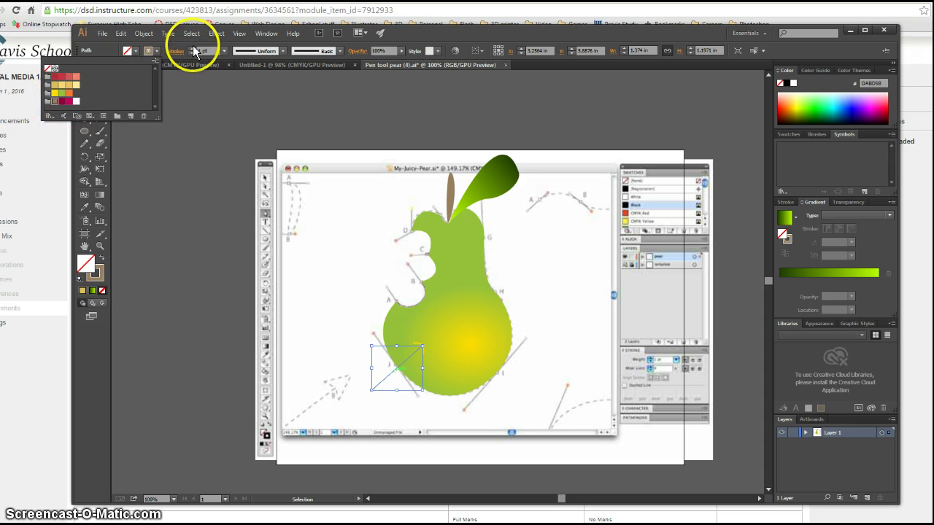
pyautogui.click(193, 46)
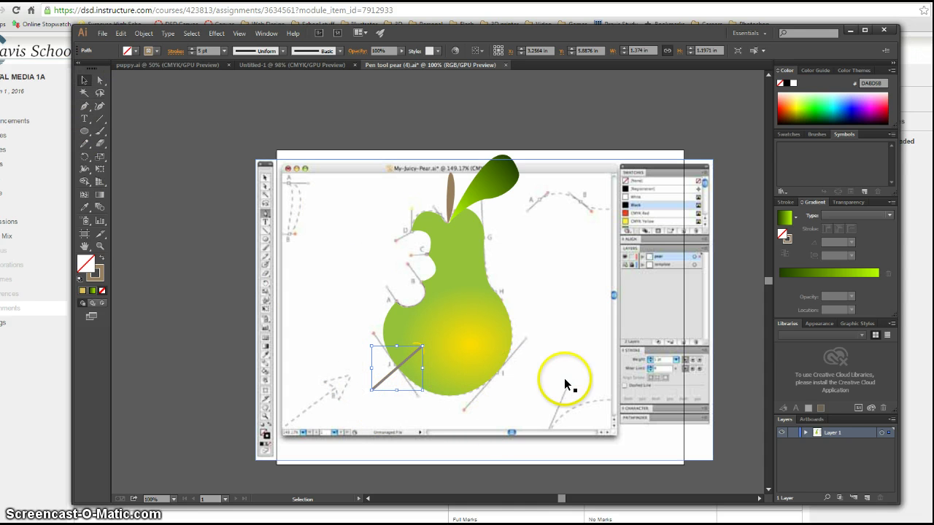
# Nudge the brown diagonal line slightly left and down so its upper end meets the yellow curve.
pyautogui.click(403, 365)
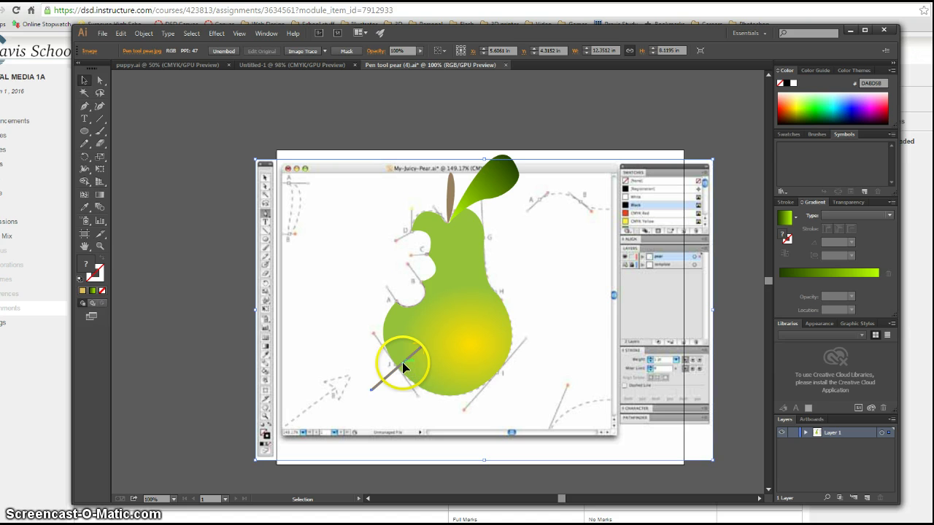
pyautogui.click(402, 362)
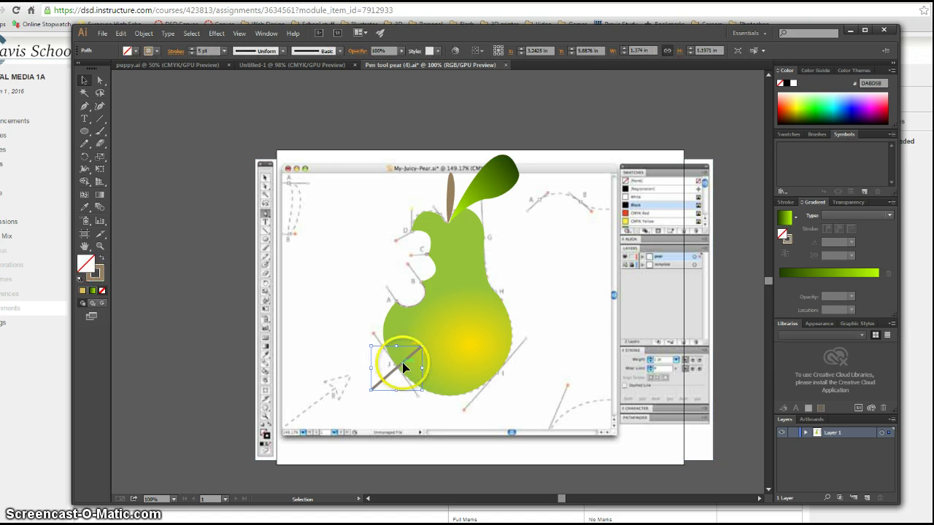
pyautogui.moveTo(402, 361); pyautogui.dragTo(401, 363)
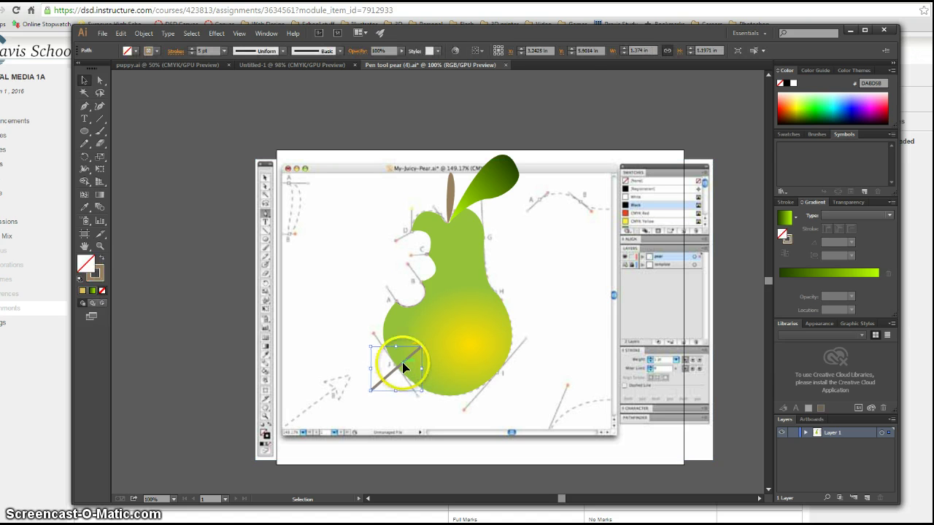
pyautogui.click(607, 345)
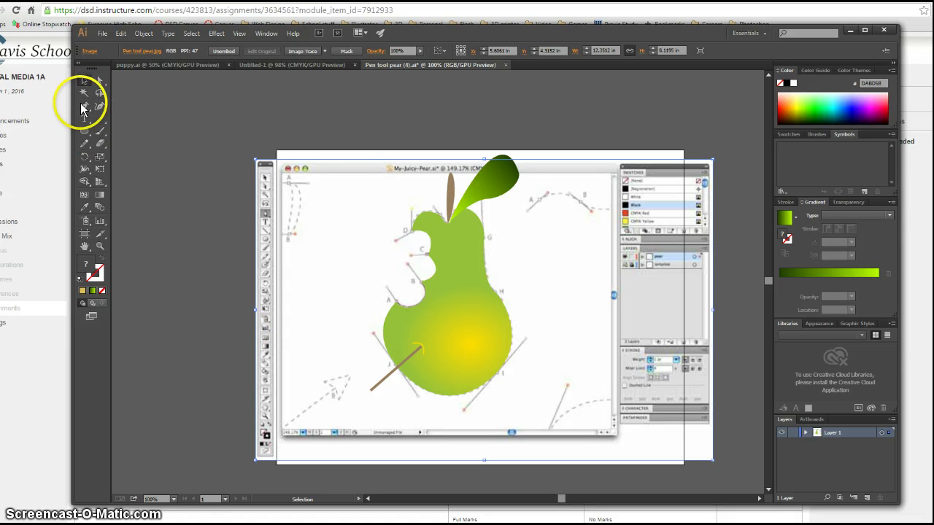
# Draw a second straight diagonal line outward from the pear's right edge near point H, about 0.94 in wide and 0.93 in tall.
pyautogui.press('p')
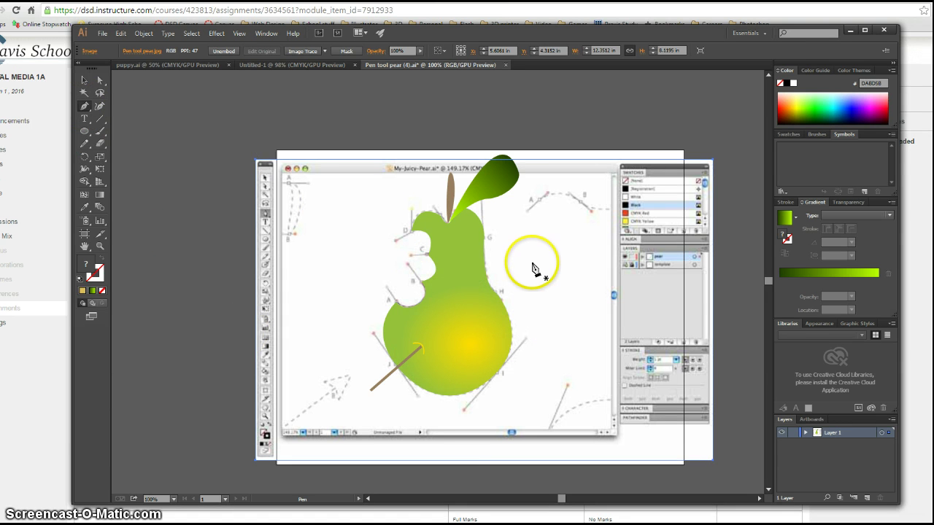
pyautogui.click(425, 345)
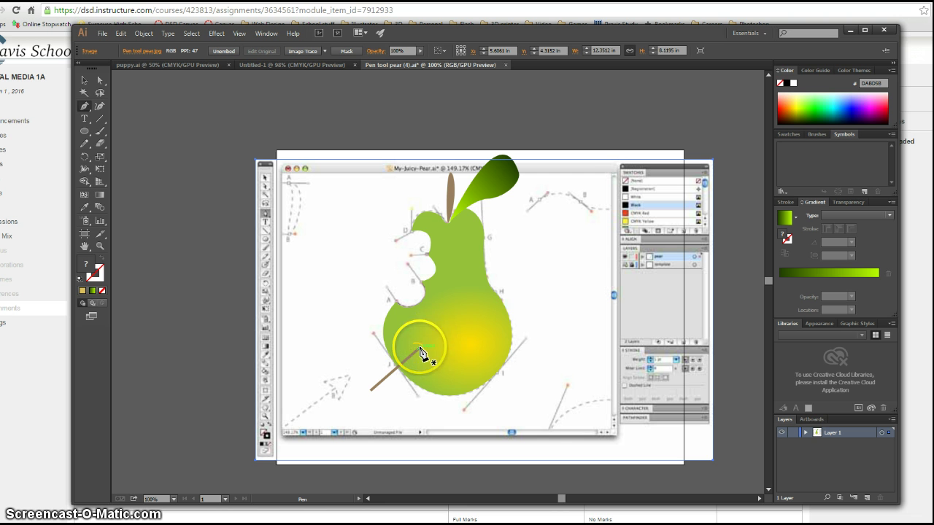
pyautogui.click(528, 251)
pyautogui.click(496, 292)
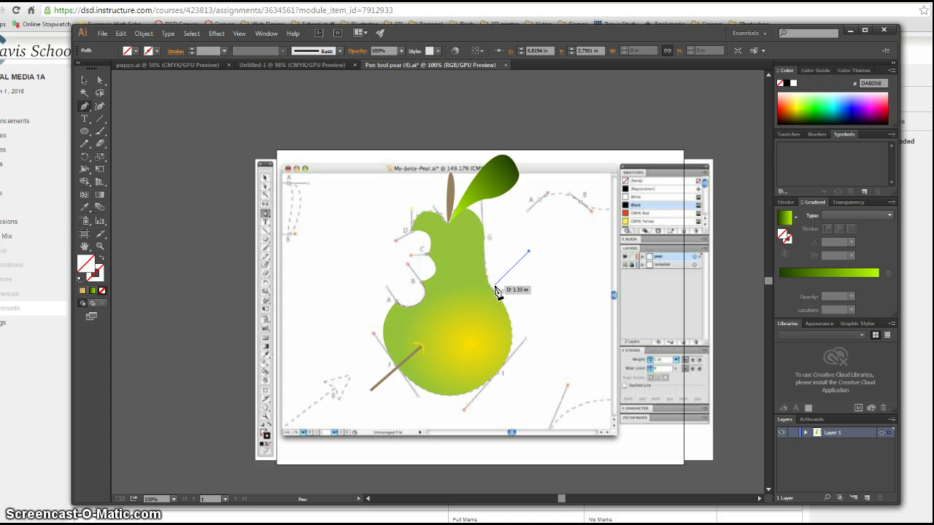
pyautogui.click(495, 286)
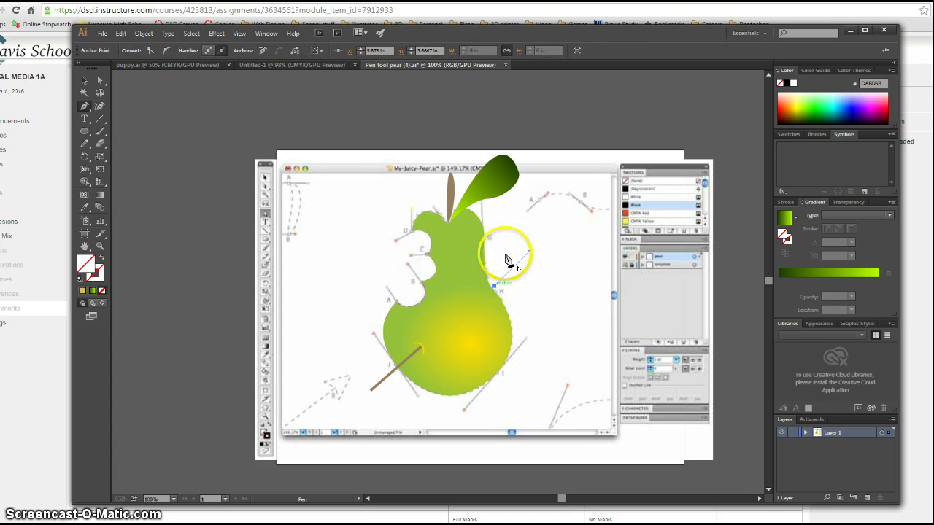
pyautogui.click(86, 81)
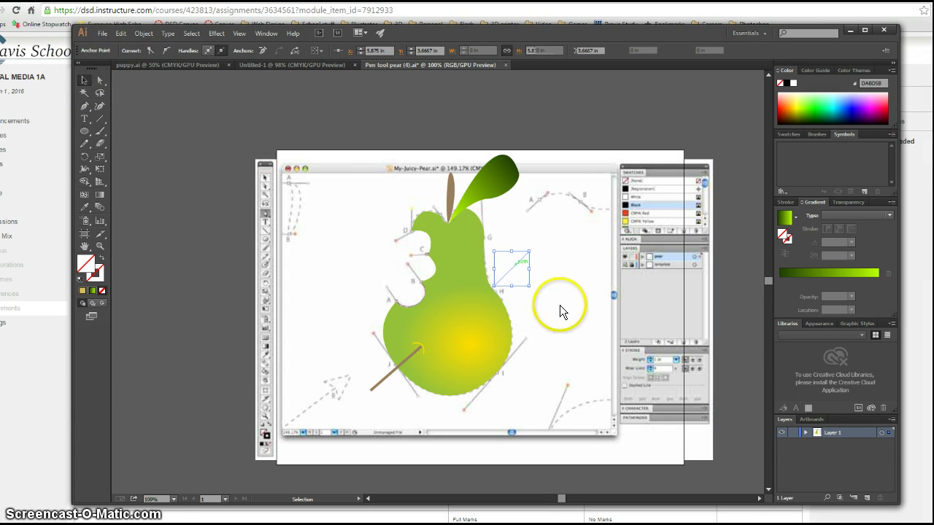
pyautogui.click(510, 271)
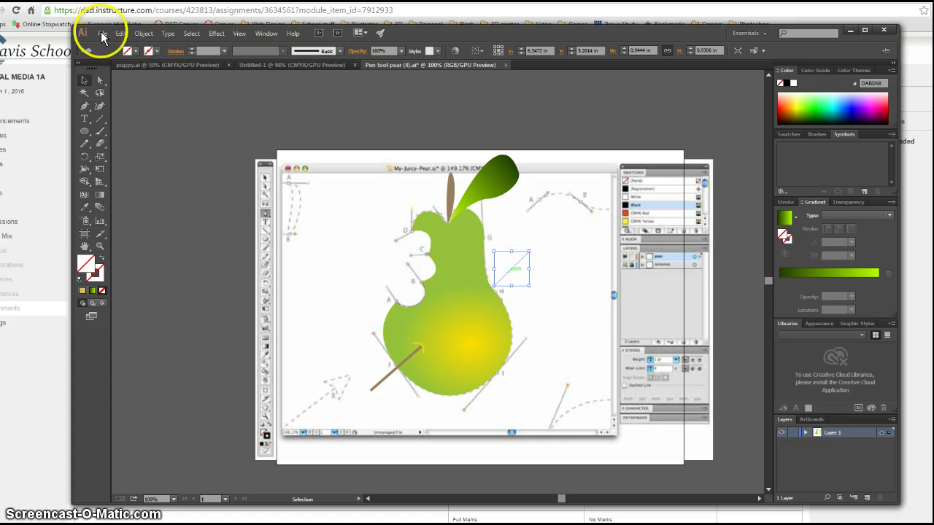
# Give the second diagonal line a brown 5 pt stroke and shift it slightly so its lower end meets the pear's right edge.
pyautogui.click(156, 51)
pyautogui.click(55, 102)
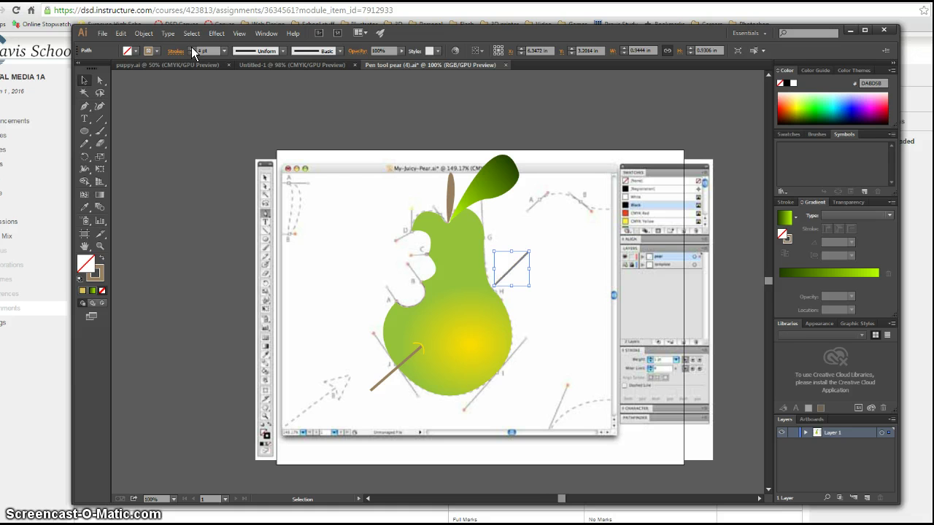
pyautogui.click(508, 271)
pyautogui.click(508, 271)
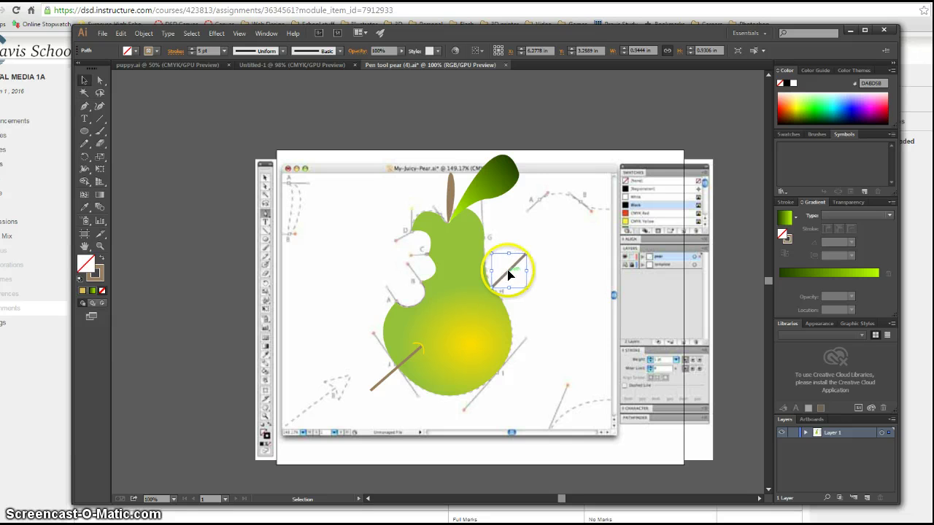
pyautogui.click(493, 288)
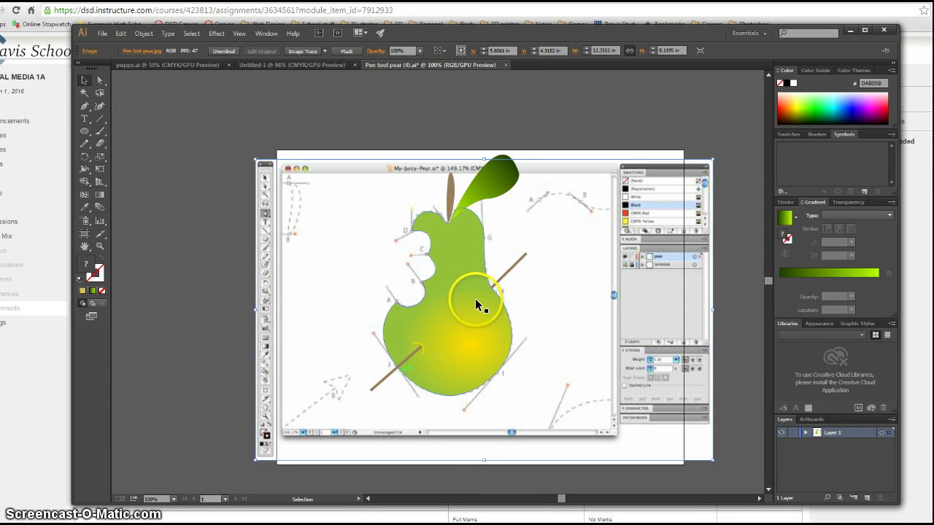
# Trace the template's dashed arrowhead near the lower-left corner as a closed Pen path, about 0.71 in wide and 0.67 in tall.
pyautogui.click(84, 106)
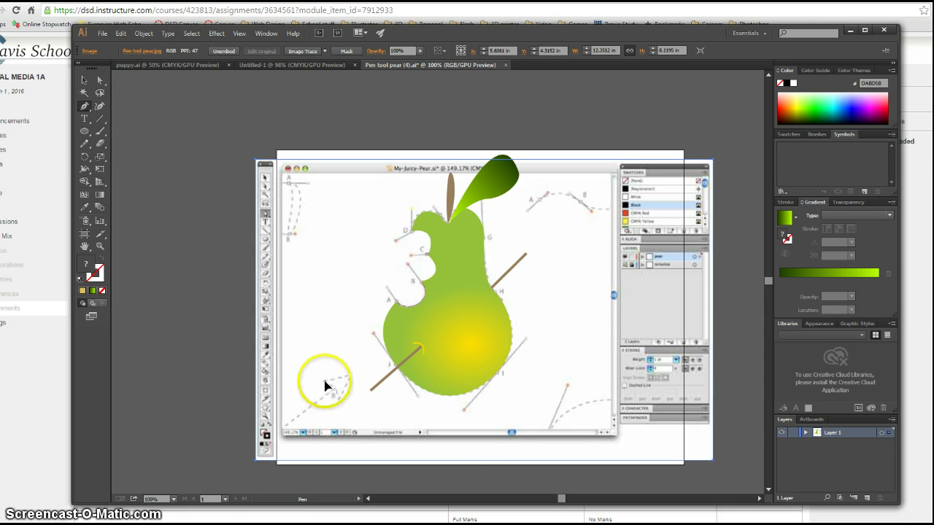
pyautogui.moveTo(325, 381); pyautogui.dragTo(341, 406)
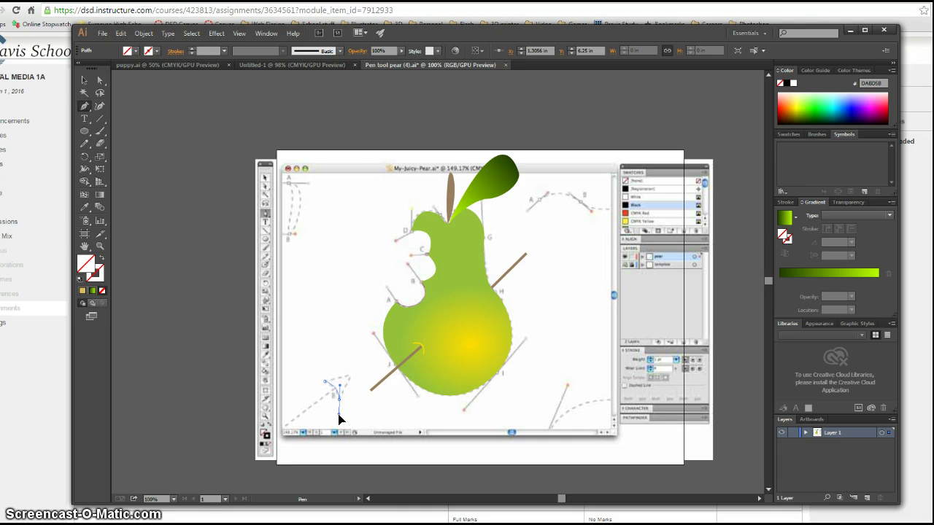
pyautogui.moveTo(356, 403)
pyautogui.mouseDown()
pyautogui.moveTo(370, 374)
pyautogui.moveTo(358, 406)
pyautogui.moveTo(341, 407)
pyautogui.mouseUp()
pyautogui.click(340, 401)
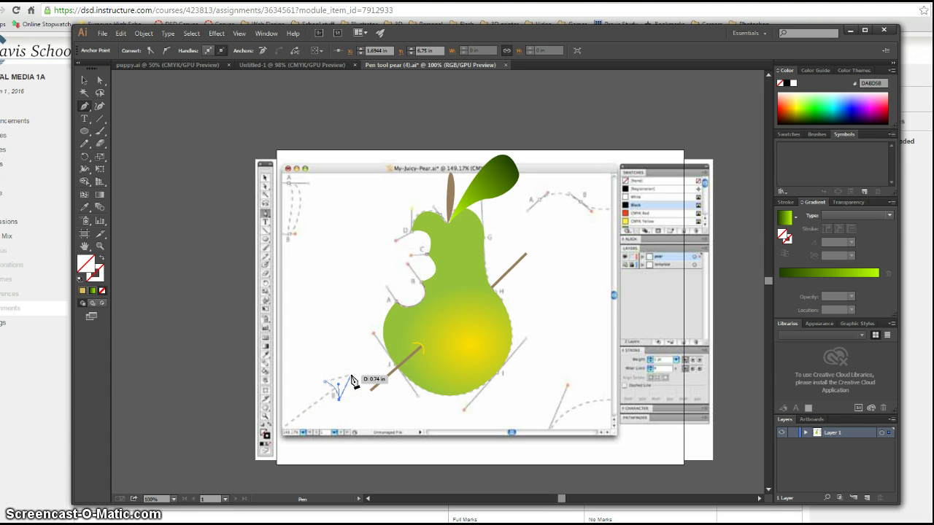
pyautogui.moveTo(348, 381); pyautogui.dragTo(334, 400)
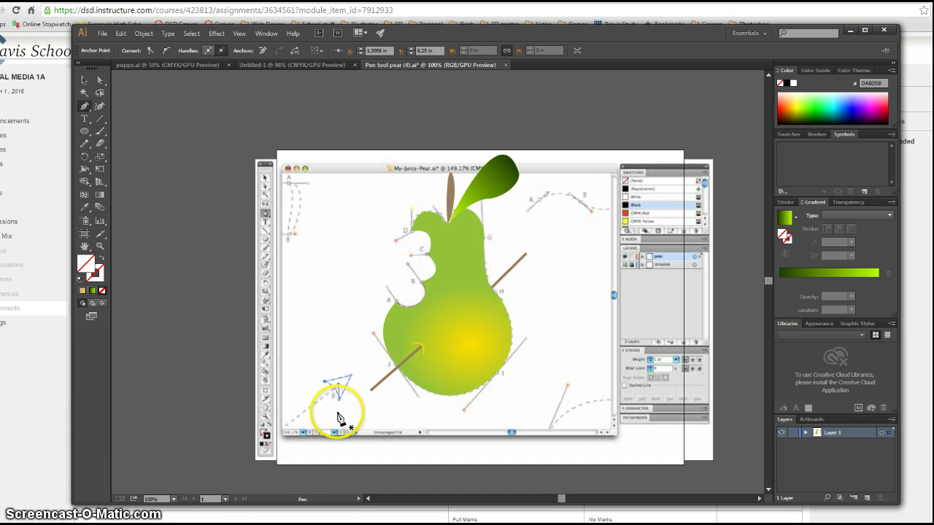
# Fill the arrowhead with brown and move it onto the outer end of the diagonal line at the pear's right edge.
pyautogui.click(81, 82)
pyautogui.click(344, 380)
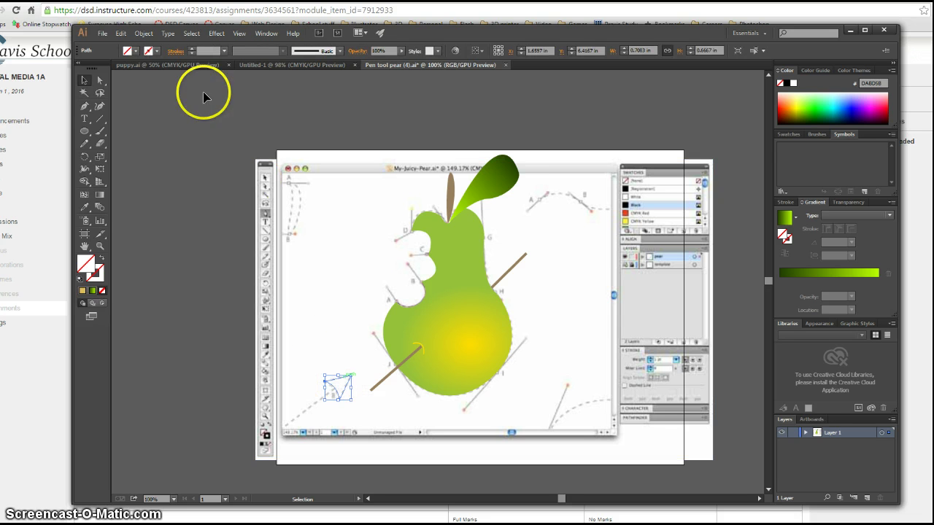
pyautogui.click(134, 51)
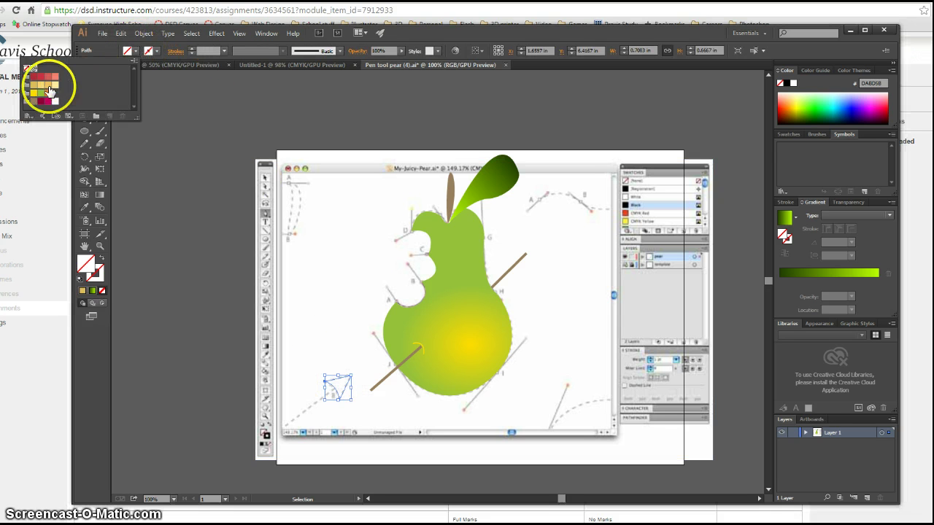
pyautogui.click(36, 101)
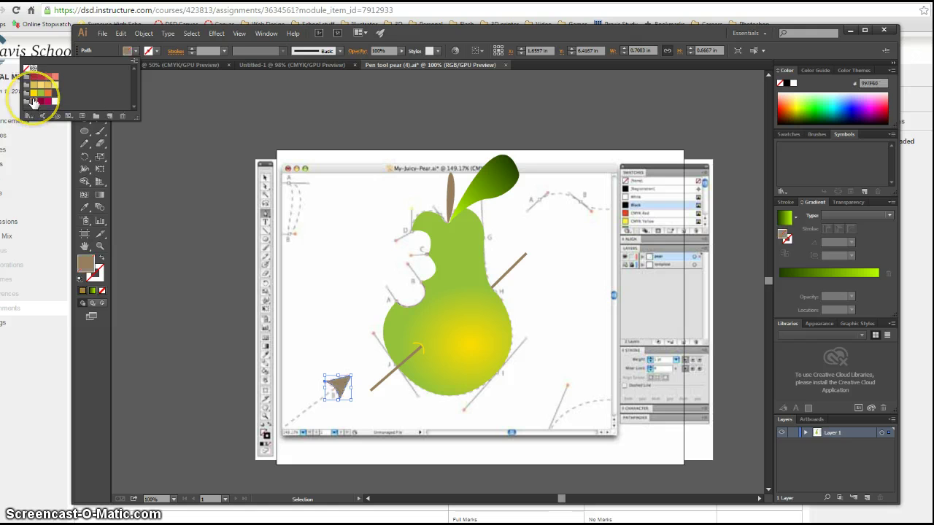
pyautogui.click(485, 36)
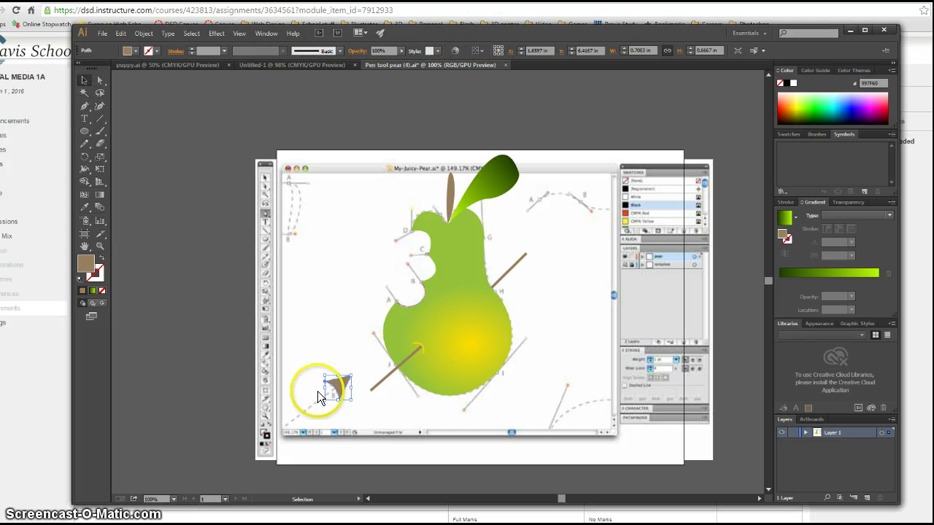
pyautogui.moveTo(339, 385); pyautogui.dragTo(548, 281)
pyautogui.click(549, 293)
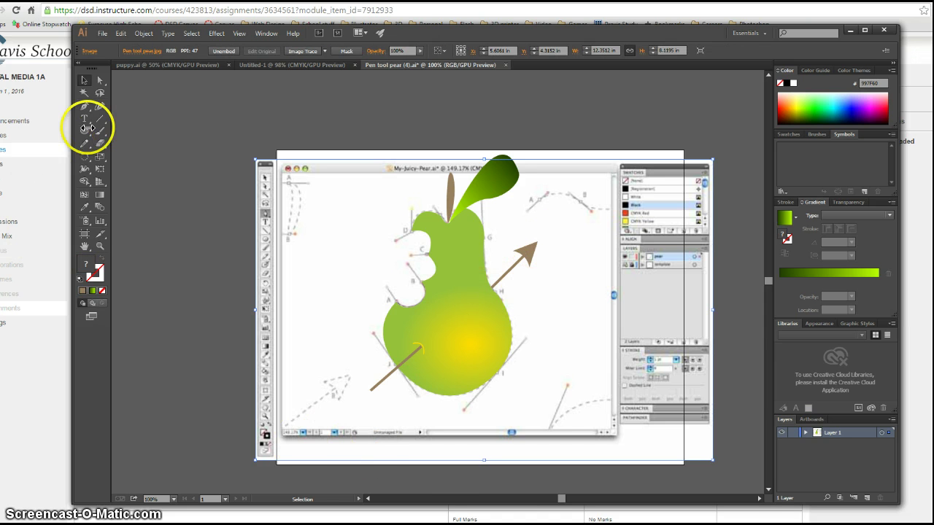
# Draw an open chevron with the Pen tool across the lower-left shaft near the pear's edge, about 0.35 in wide and 0.35 in tall.
pyautogui.click(85, 106)
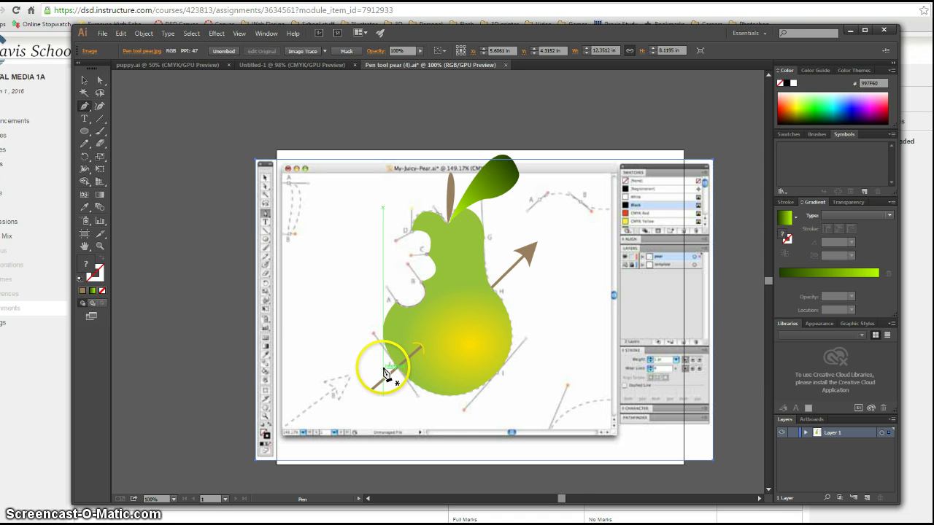
pyautogui.moveTo(384, 371); pyautogui.dragTo(399, 387)
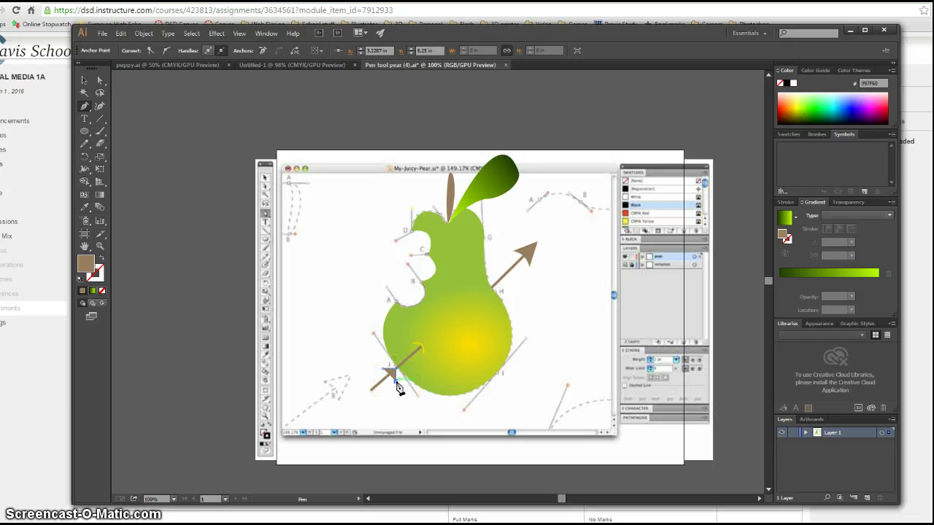
pyautogui.moveTo(399, 388); pyautogui.dragTo(448, 413)
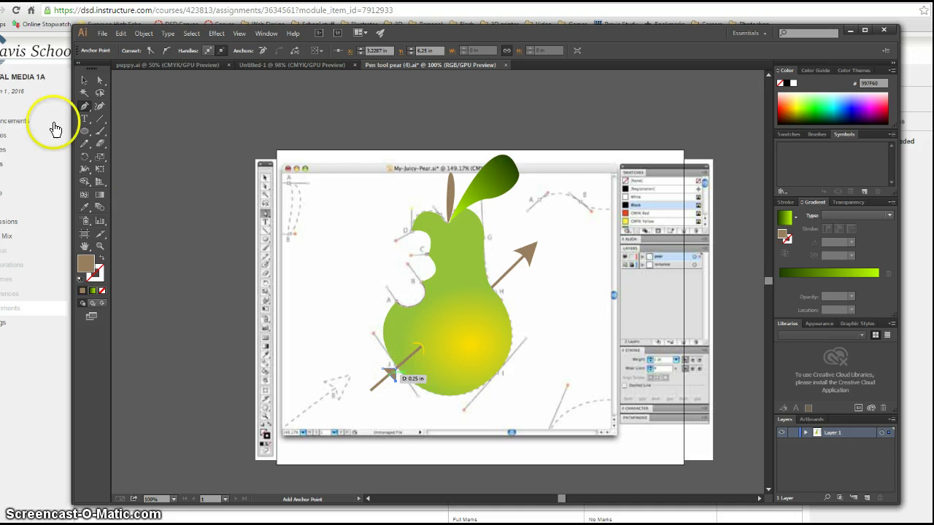
# Give the chevron a dark magenta stroke of 3 pt with no fill.
pyautogui.click(84, 79)
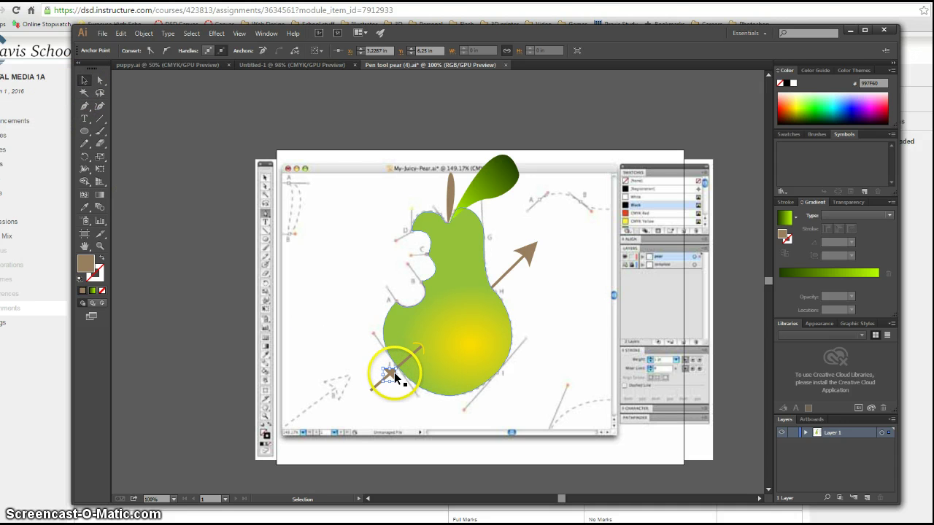
pyautogui.click(393, 378)
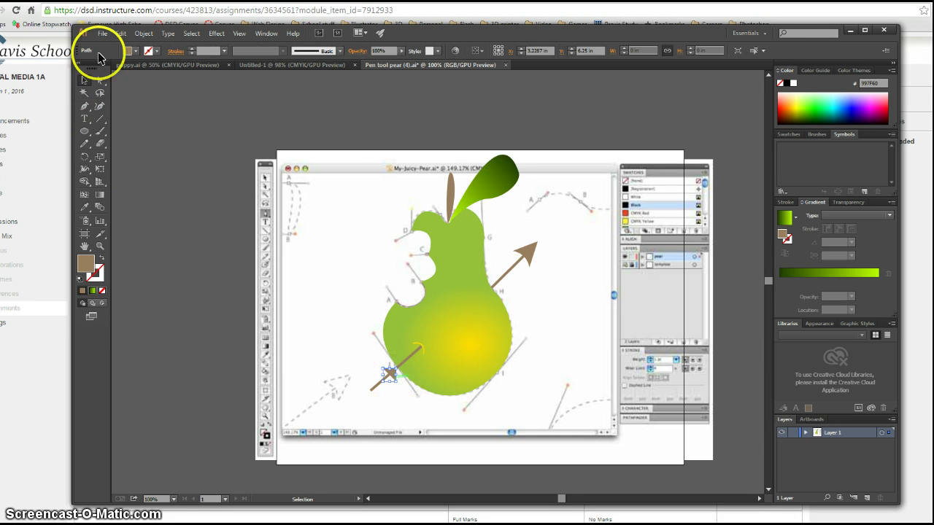
pyautogui.click(157, 51)
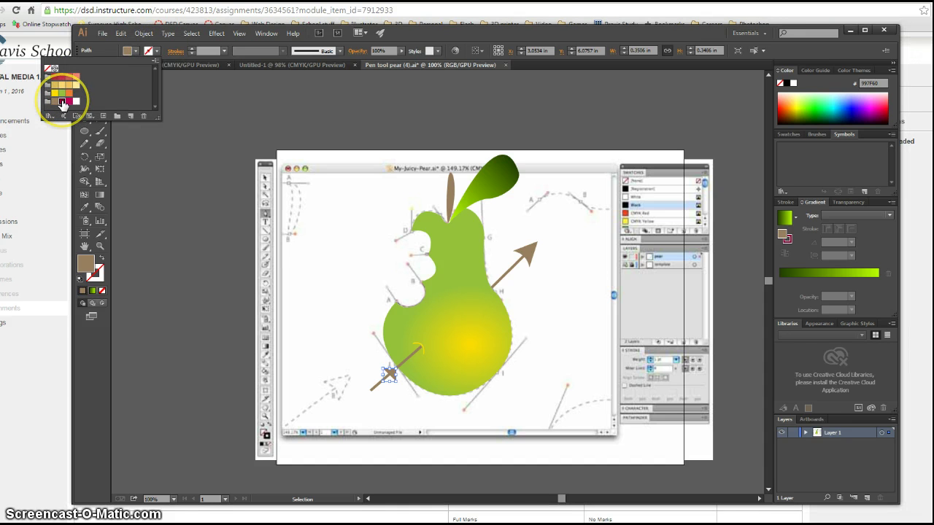
pyautogui.click(62, 102)
pyautogui.click(136, 50)
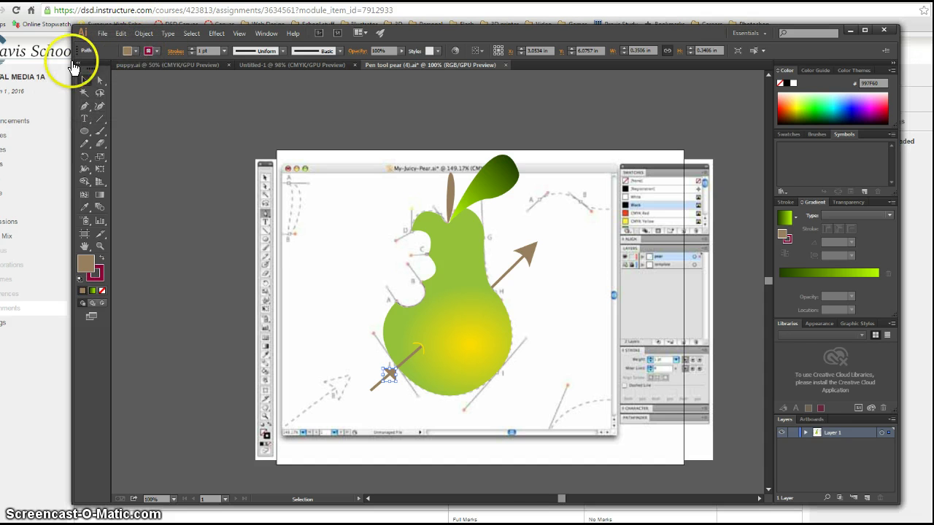
pyautogui.click(135, 51)
pyautogui.click(30, 69)
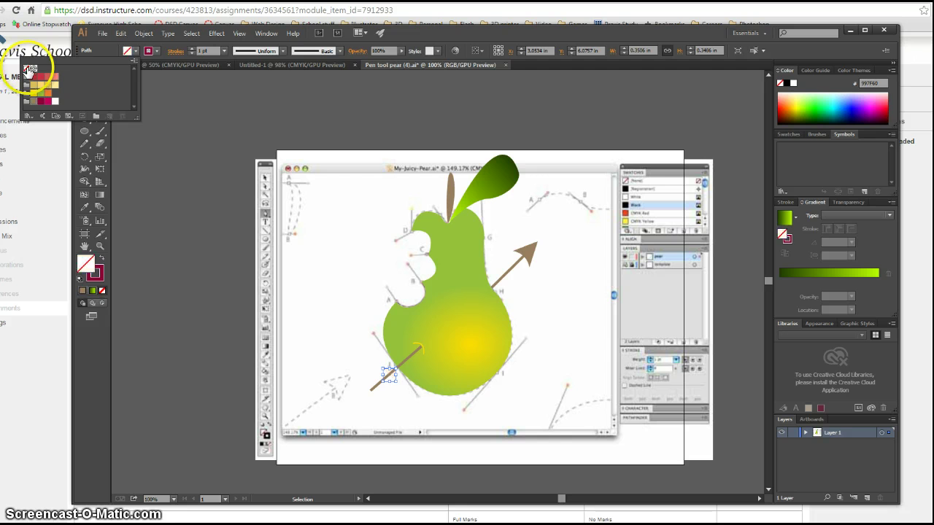
pyautogui.click(157, 52)
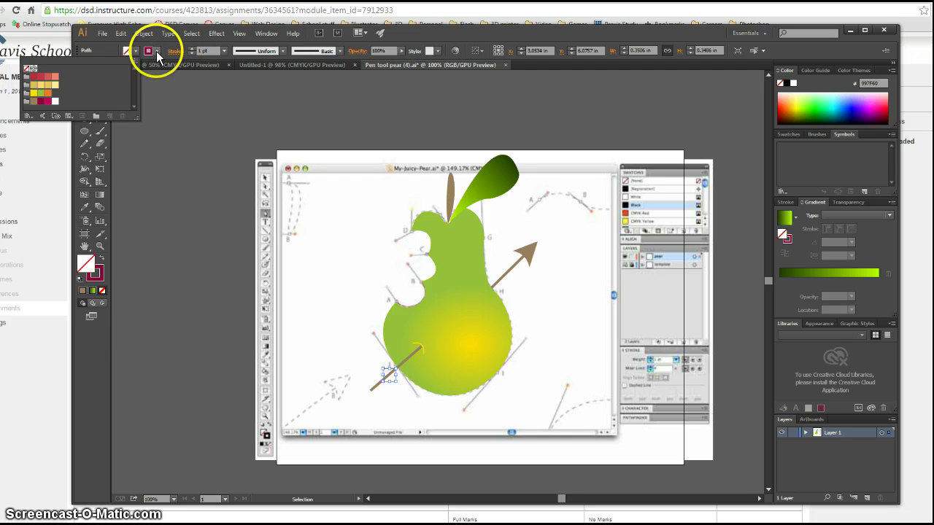
pyautogui.click(156, 52)
pyautogui.click(191, 48)
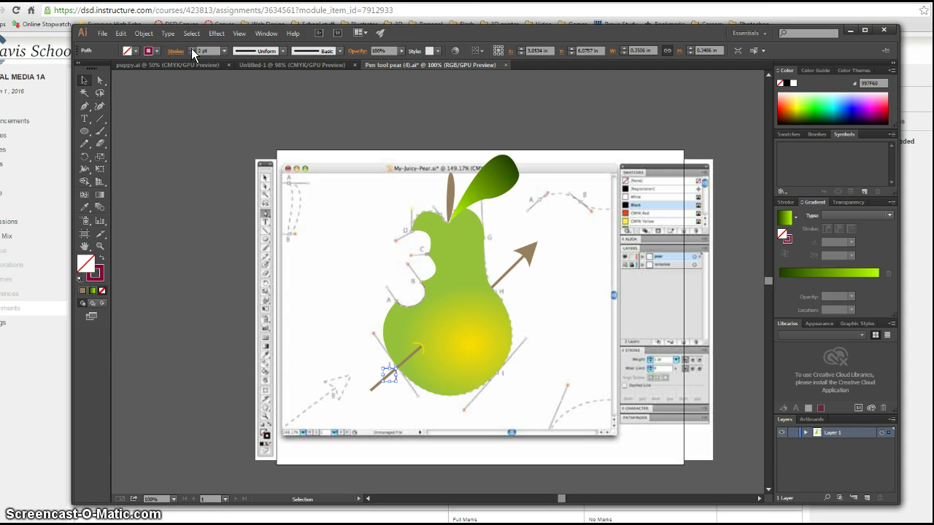
pyautogui.click(365, 380)
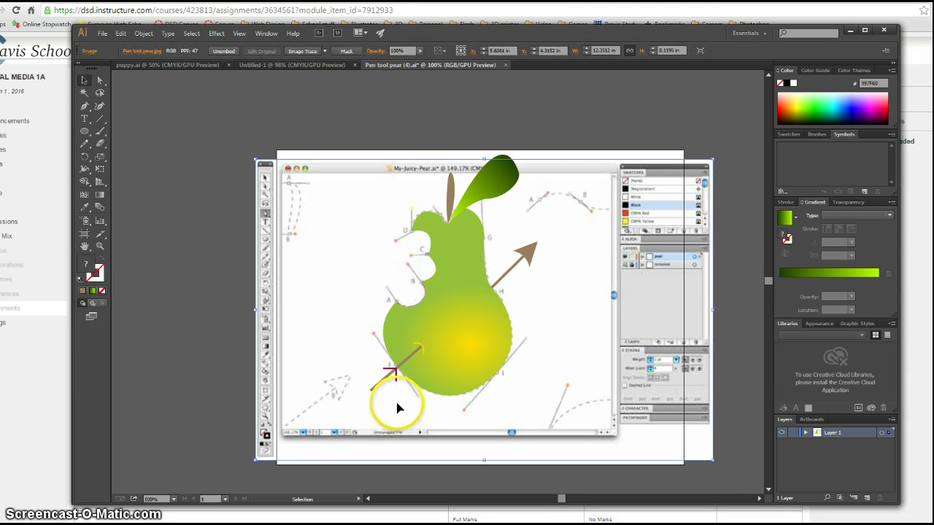
# Paste copies of the magenta chevron and line them up along the shaft's lower-left end as arrow fletching.
pyautogui.click(392, 377)
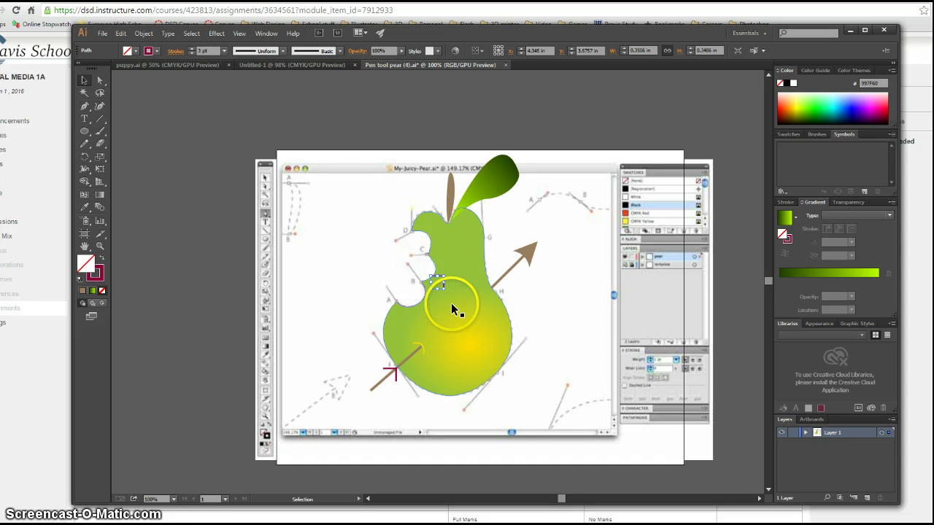
pyautogui.moveTo(445, 283); pyautogui.dragTo(393, 378)
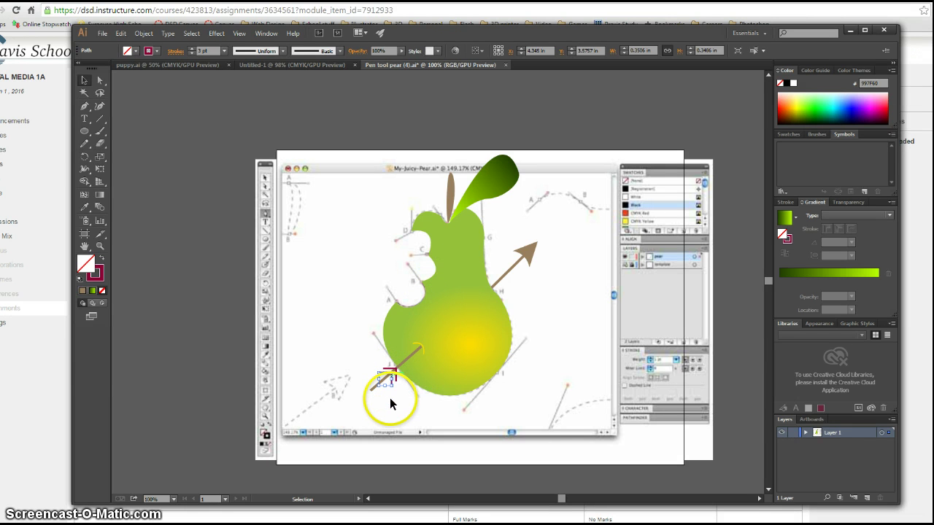
pyautogui.hotkey('ctrl', 'z')
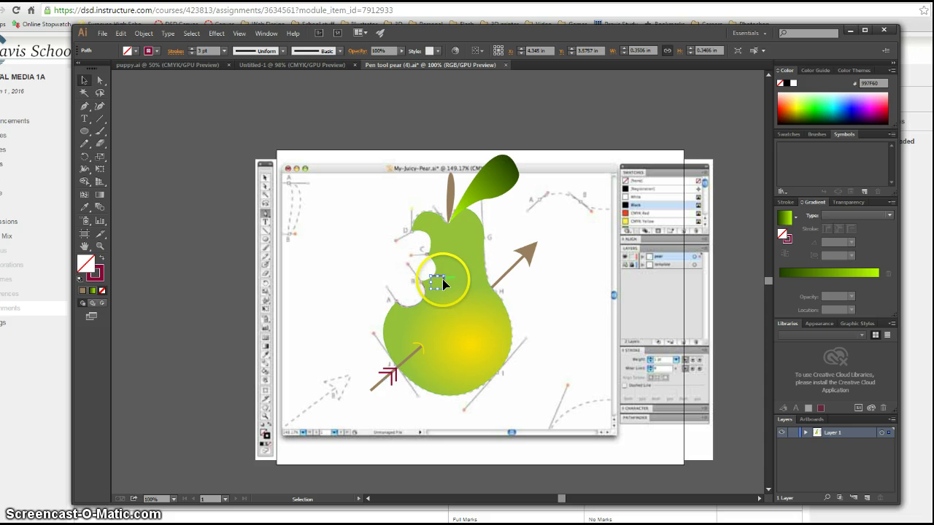
pyautogui.moveTo(443, 280); pyautogui.dragTo(385, 390)
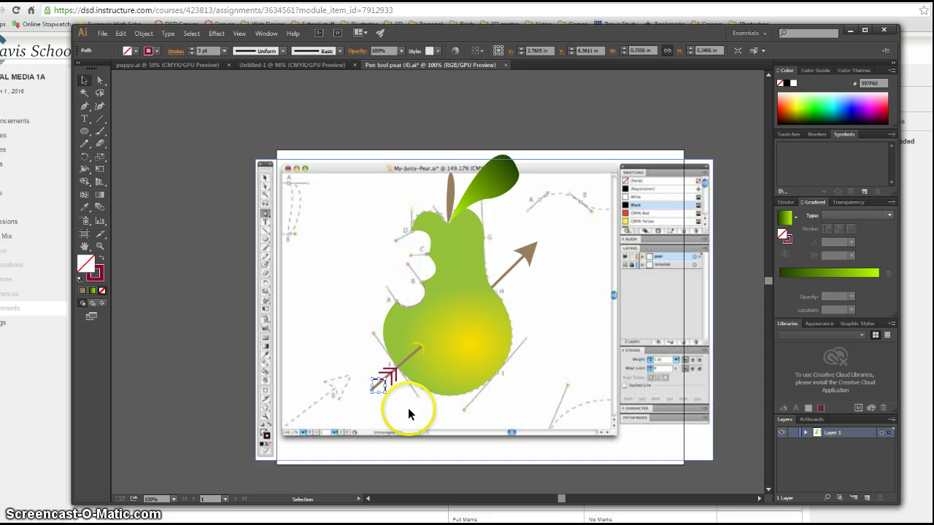
pyautogui.hotkey('ctrl', 'z')
pyautogui.moveTo(446, 283); pyautogui.dragTo(373, 395)
# Delete the pear template image behind the artwork.
pyautogui.click(397, 410)
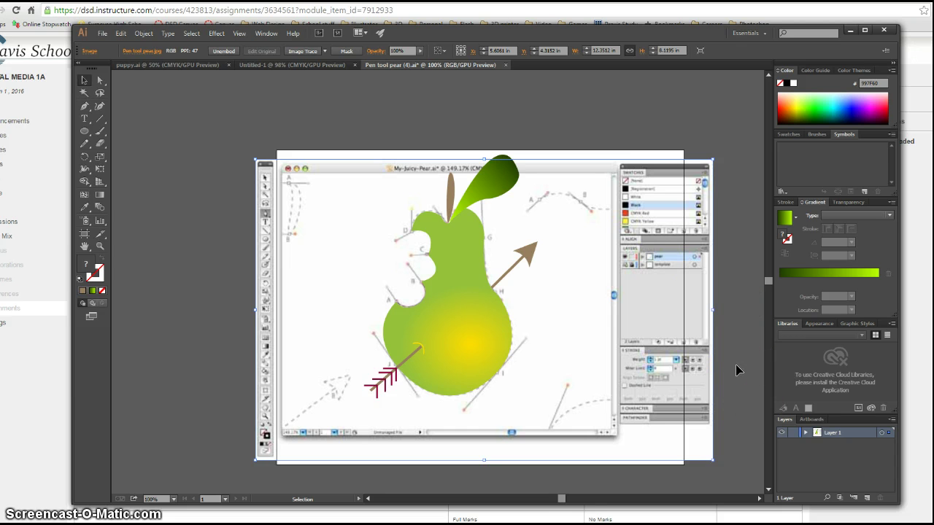
pyautogui.press('Delete')
pyautogui.click(573, 368)
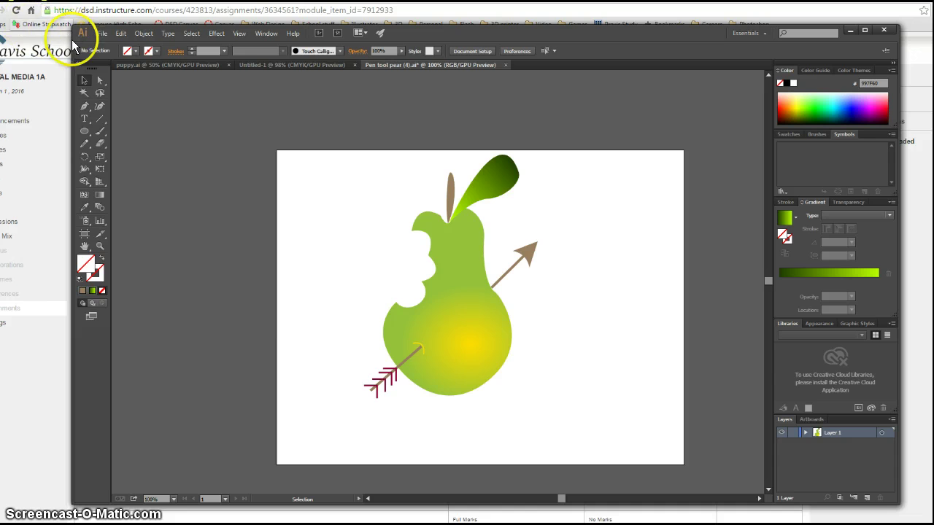
# Export the artwork to the Downloads folder as a JPEG named Pen tool pear (4), keeping the default RGB, quality 9 and 72 ppi options.
pyautogui.click(102, 37)
pyautogui.click(188, 239)
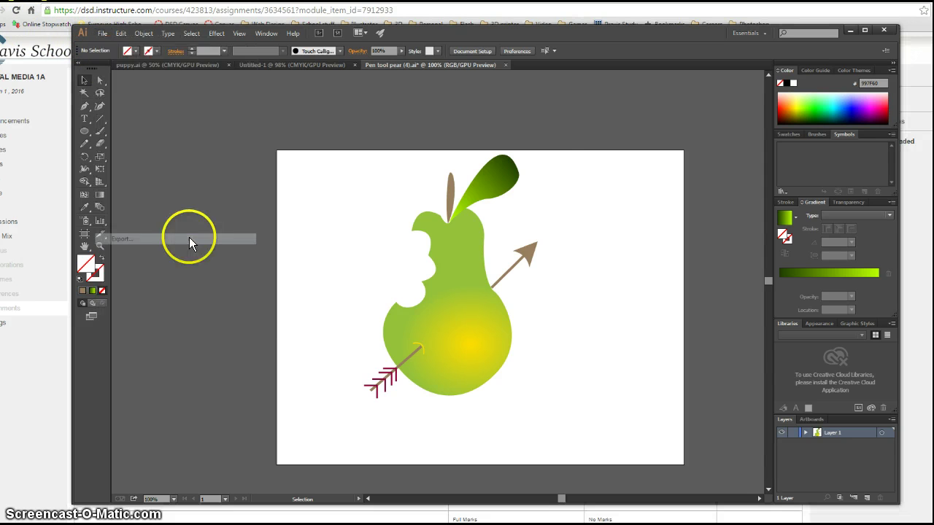
pyautogui.click(249, 237)
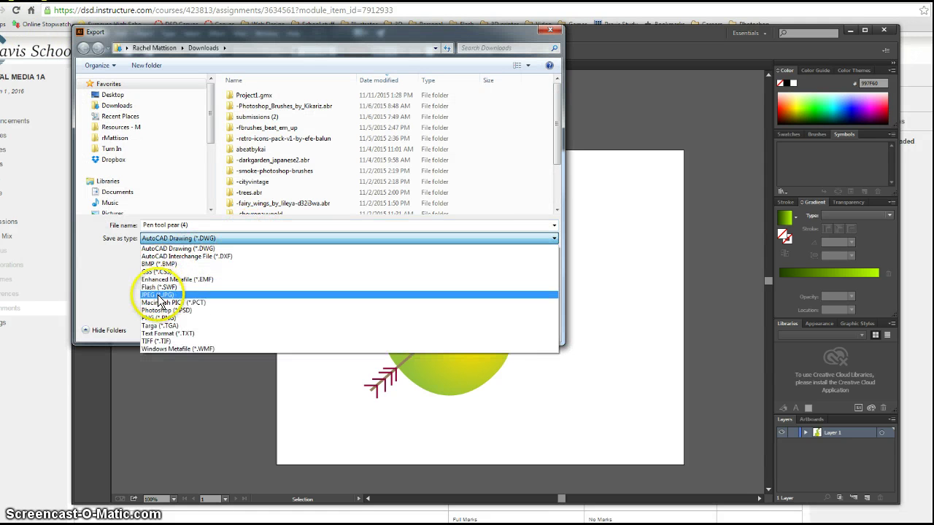
pyautogui.click(160, 299)
pyautogui.click(154, 237)
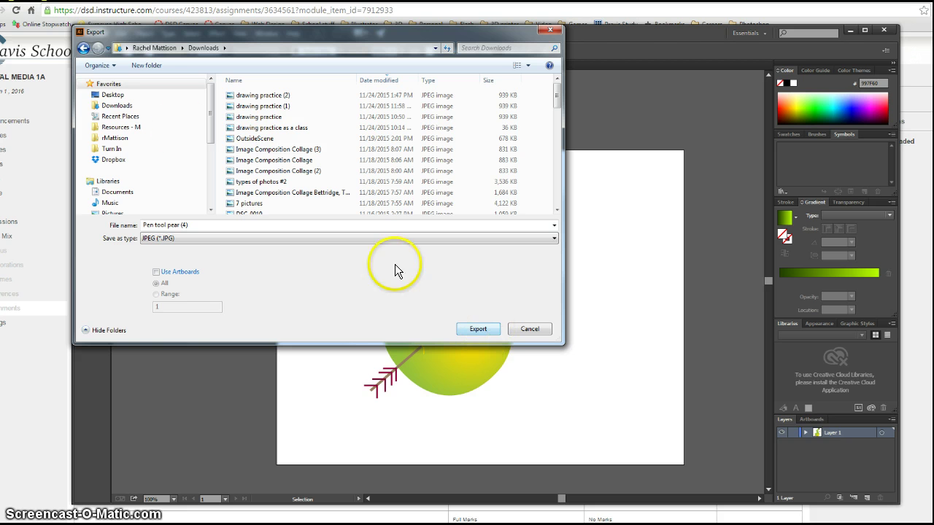
pyautogui.click(116, 105)
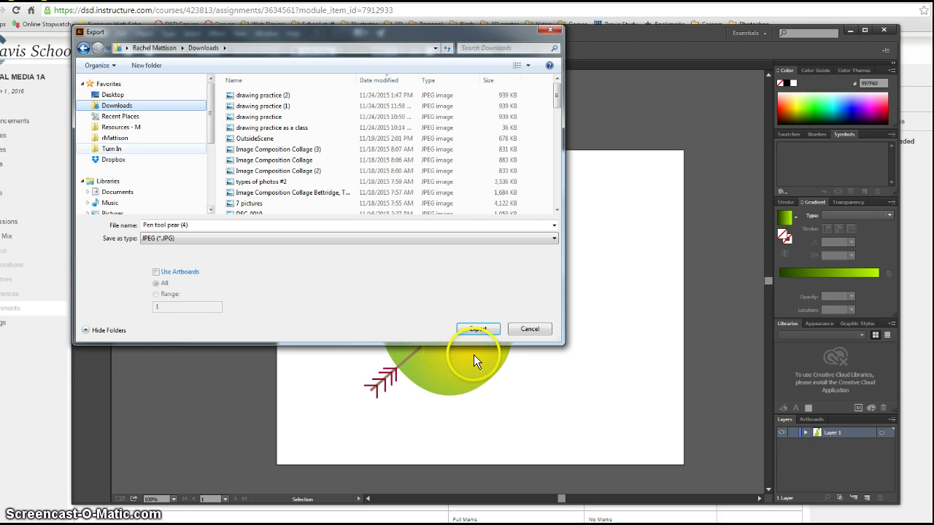
pyautogui.click(478, 328)
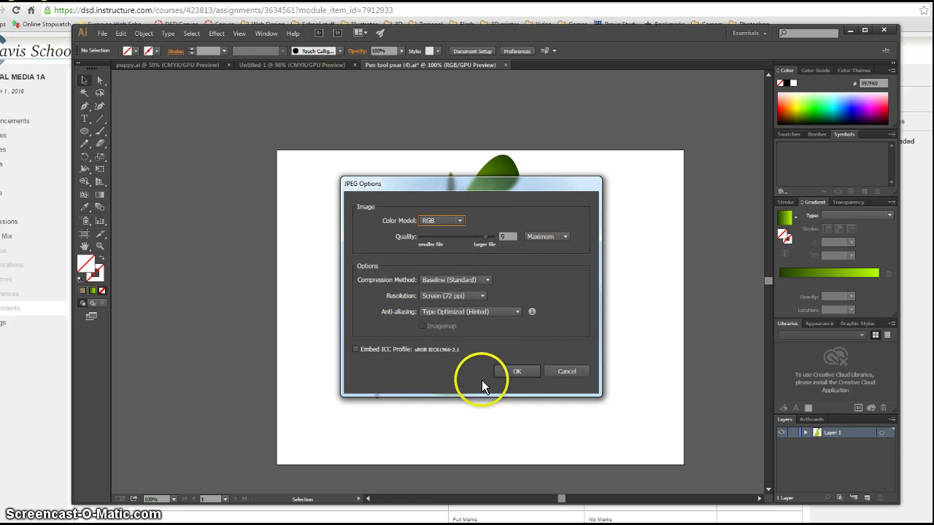
pyautogui.click(516, 372)
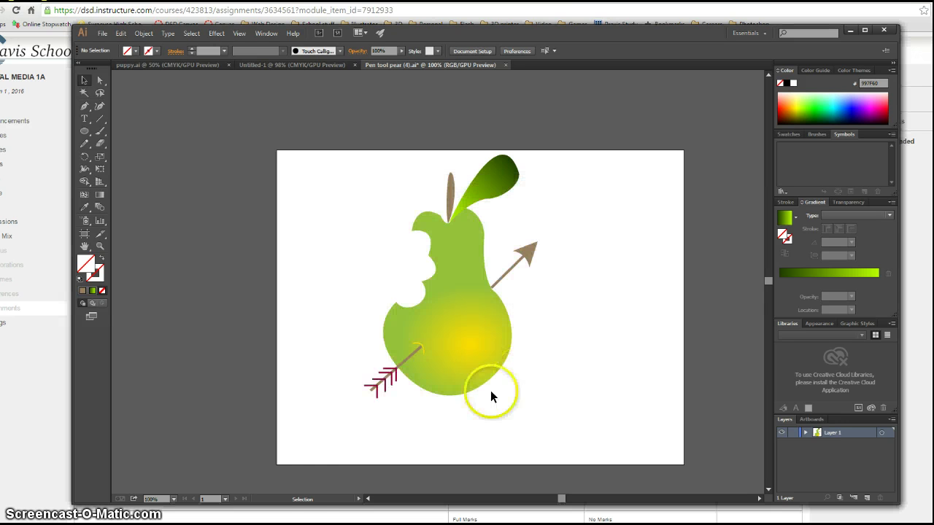